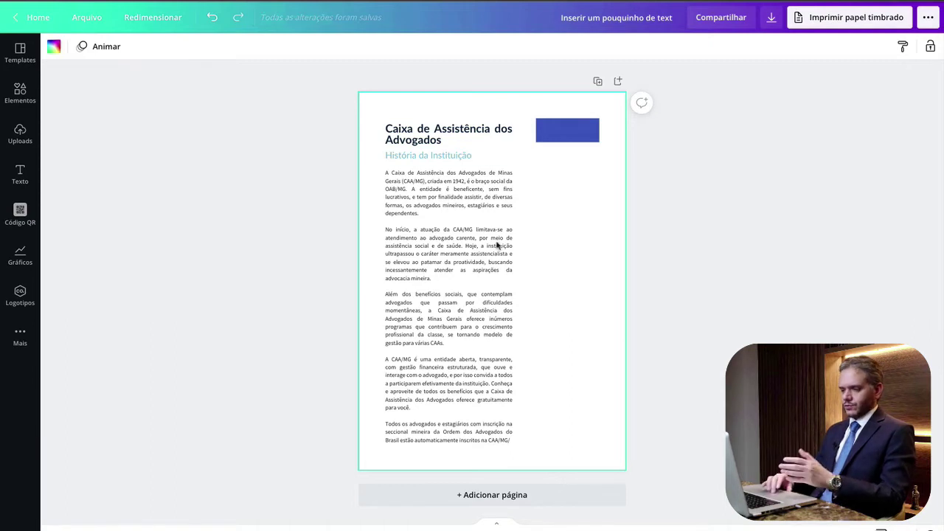
Make the phrase "que contemplam advogados que passam por dificuldades momentâneas," bold in the third body paragraph.
left_click(462, 299)
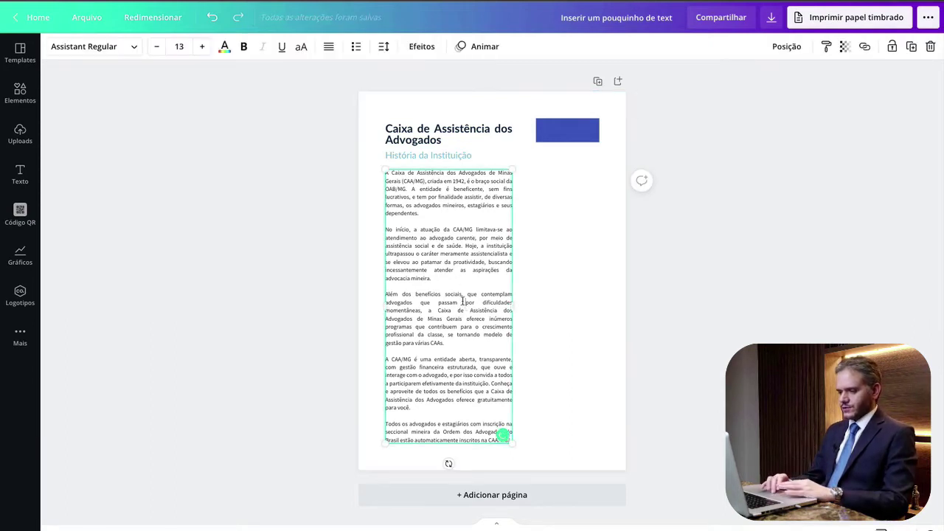
left_click_drag(466, 294, 422, 311)
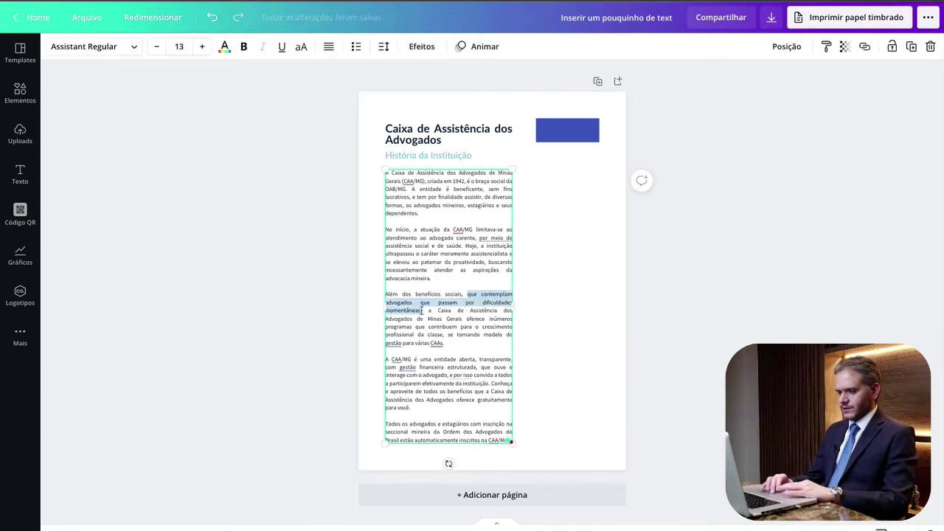
left_click(243, 52)
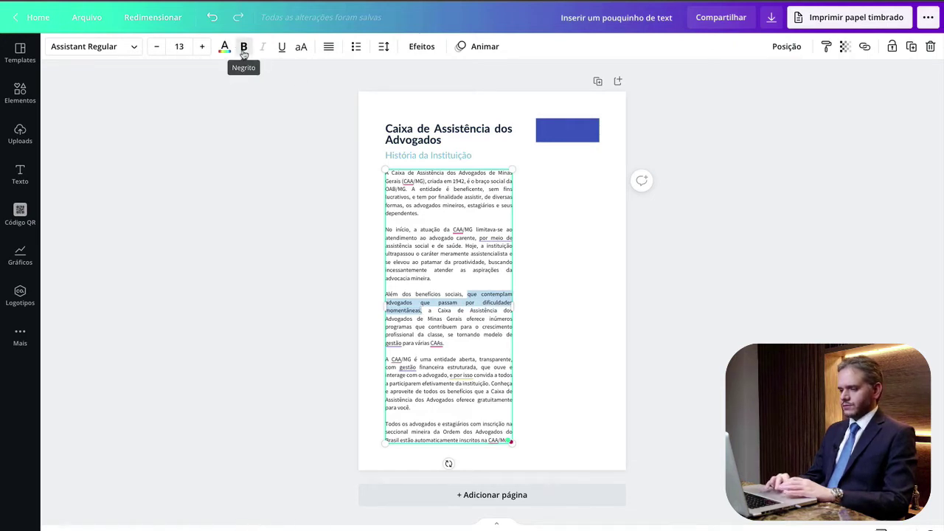
left_click(545, 305)
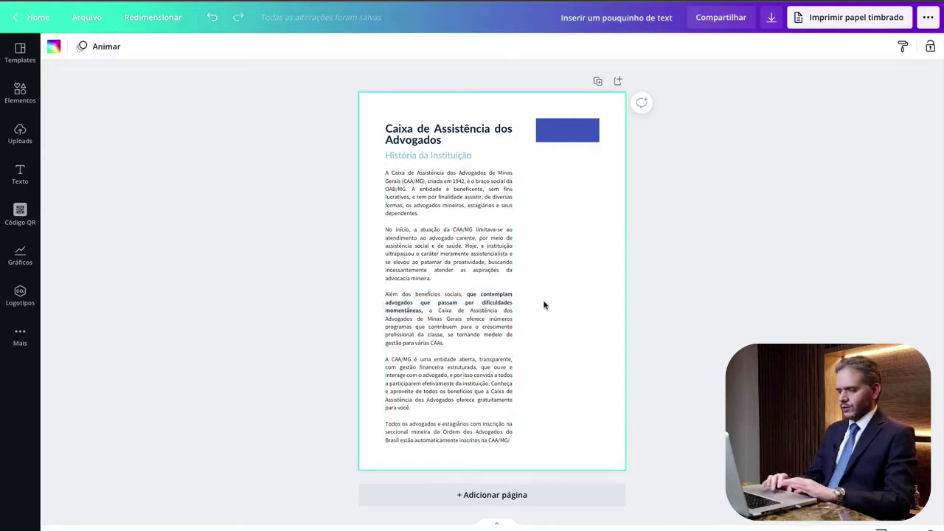
left_click(435, 253)
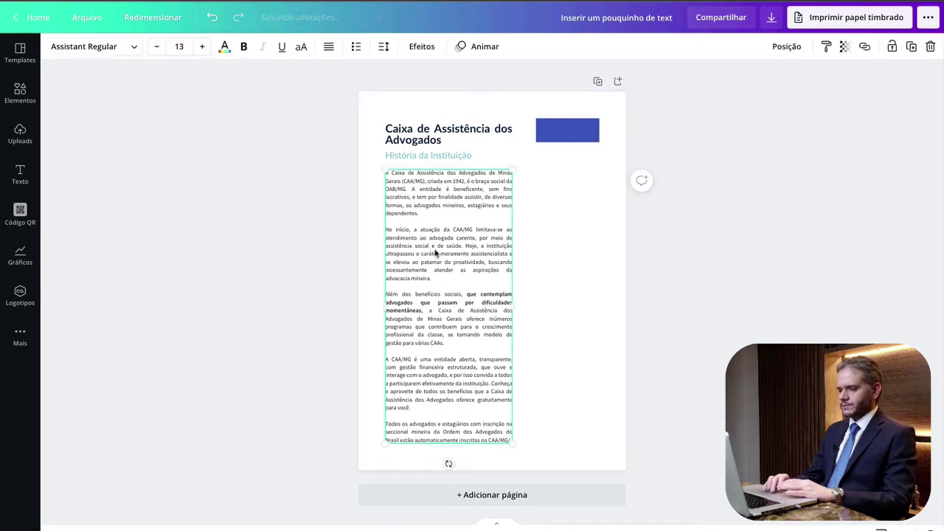
double_click(437, 310)
left_click(586, 276)
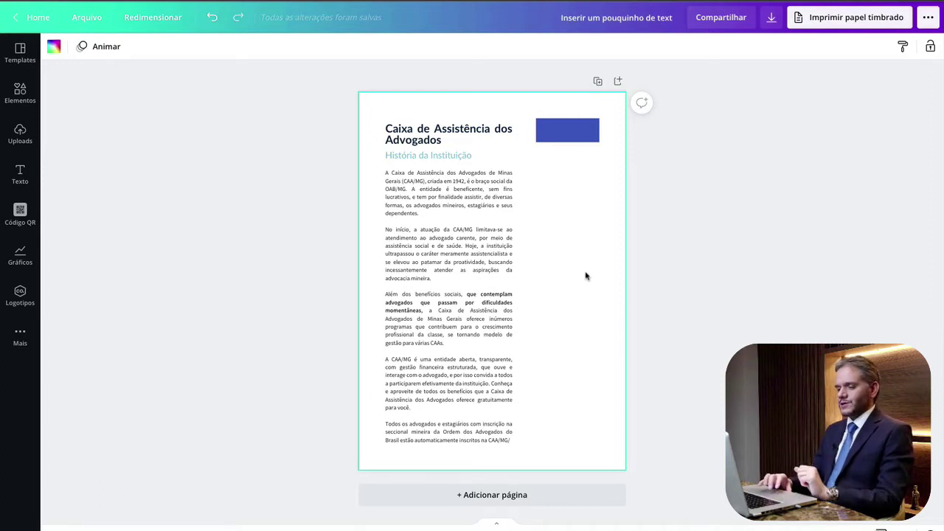
Duplicate the blue rectangle beside the title and move and enlarge the copy to cover the whole third paragraph.
left_click(561, 137)
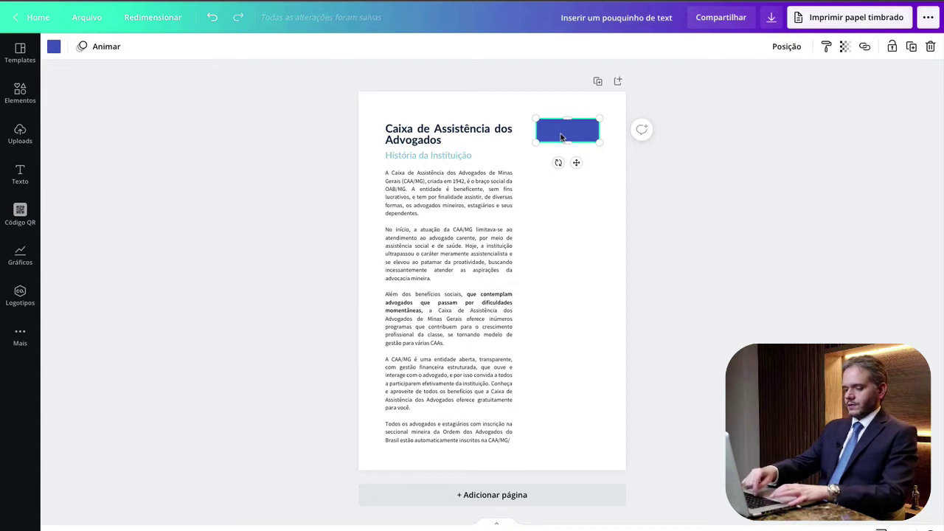
key("ctrl+d")
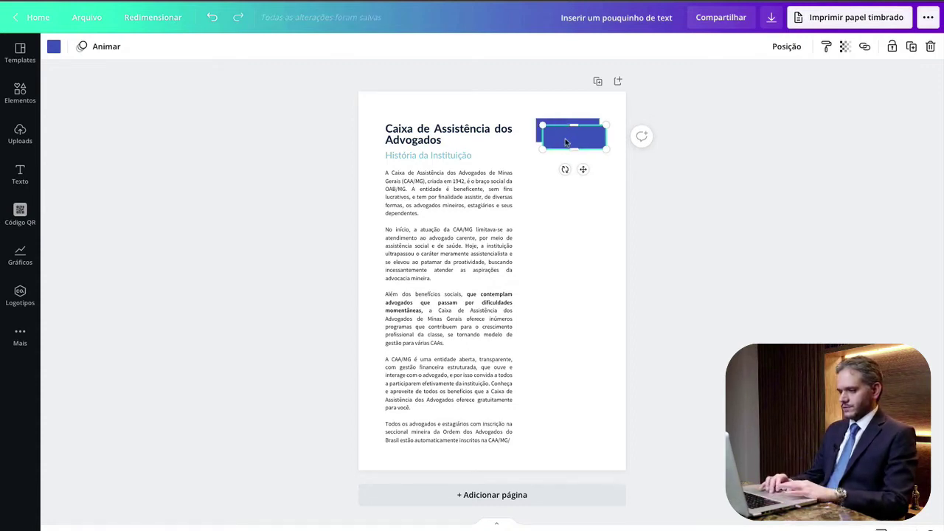
left_click_drag(565, 138, 486, 352)
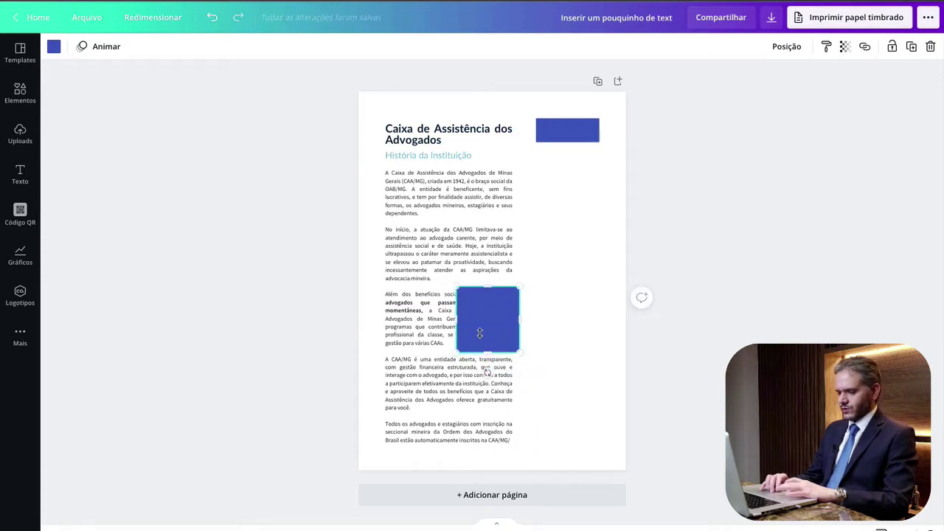
left_click_drag(457, 319, 378, 319)
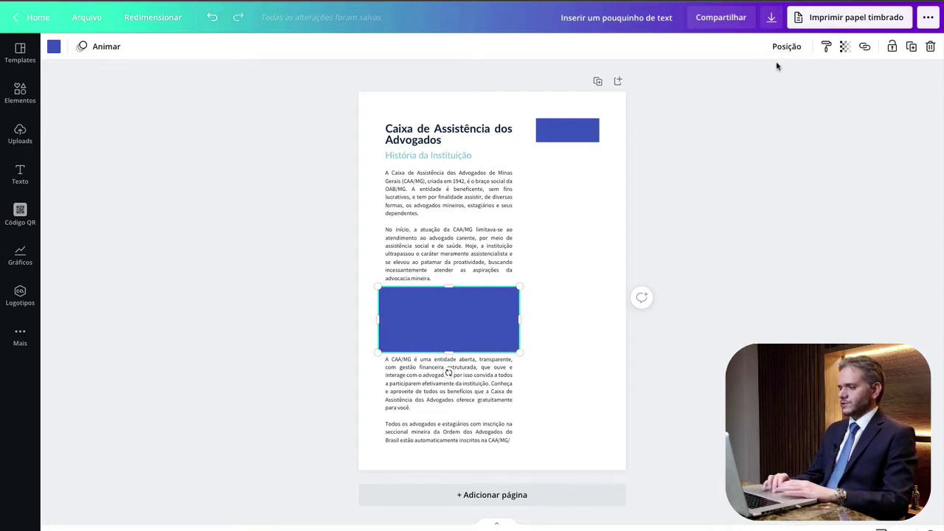
Send the enlarged blue rectangle behind the third paragraph's text.
left_click(787, 49)
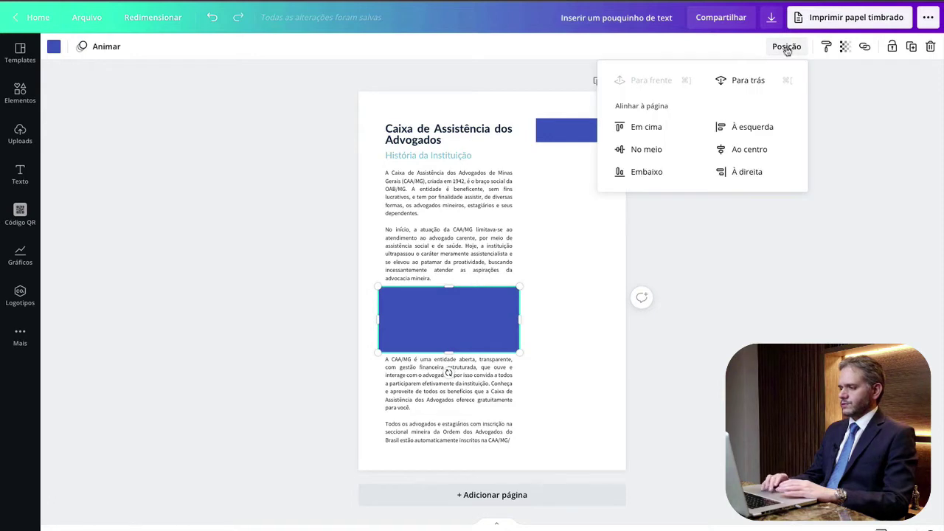
left_click(744, 82)
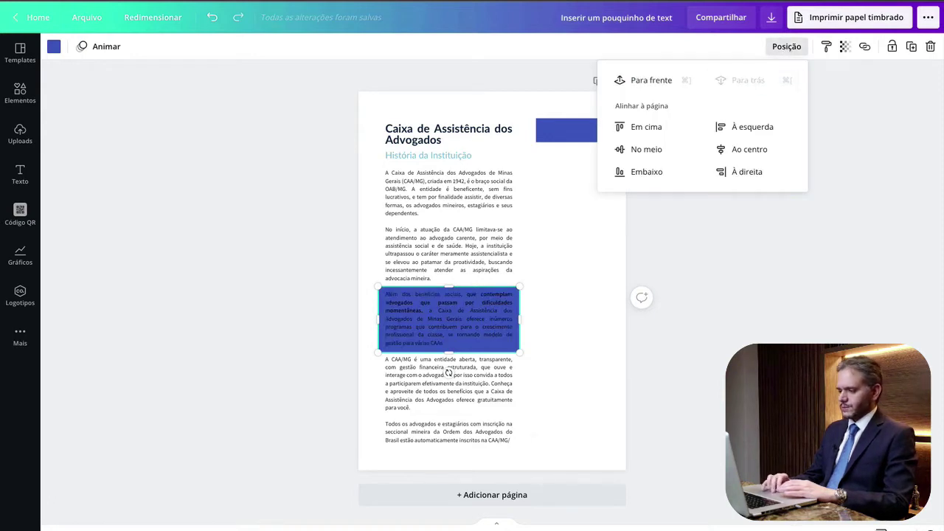
left_click(582, 325)
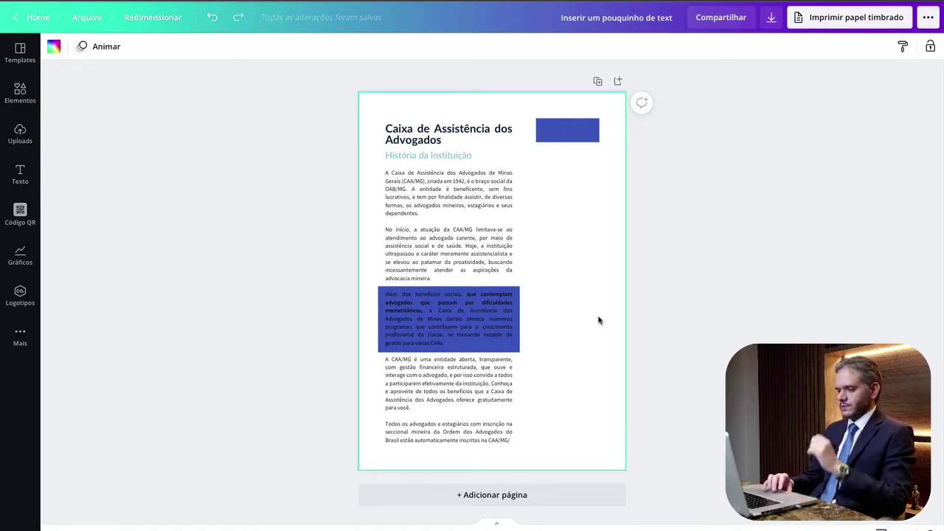
Try a transparency of 20 on the blue rectangle behind the third paragraph and settle on 40.
left_click(516, 343)
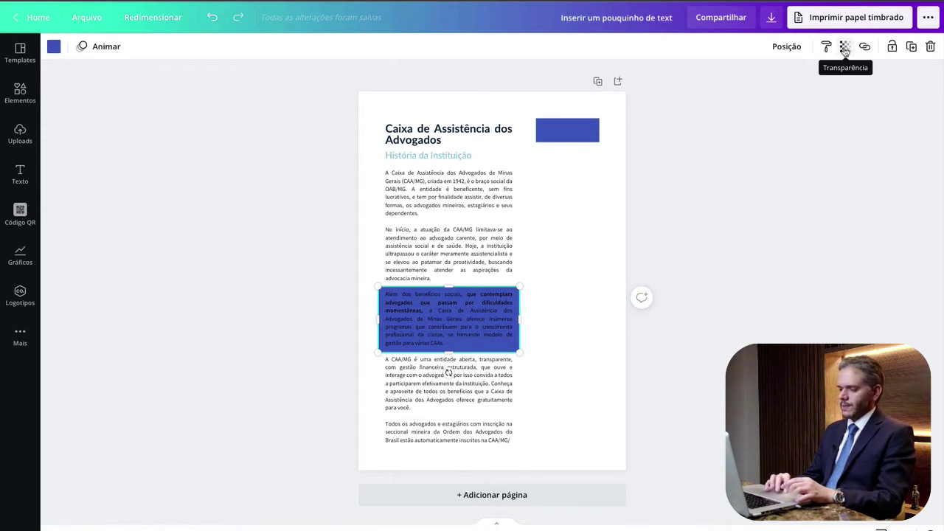
left_click(846, 48)
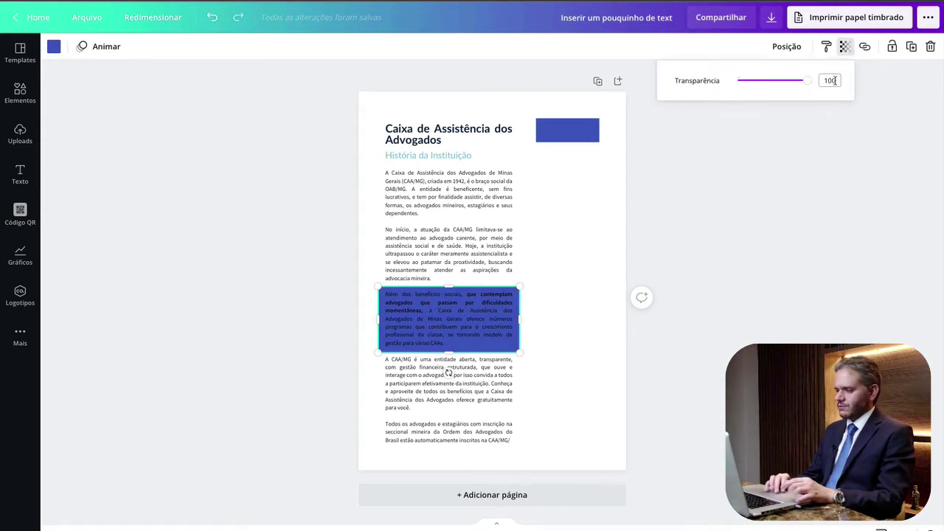
left_click(830, 80)
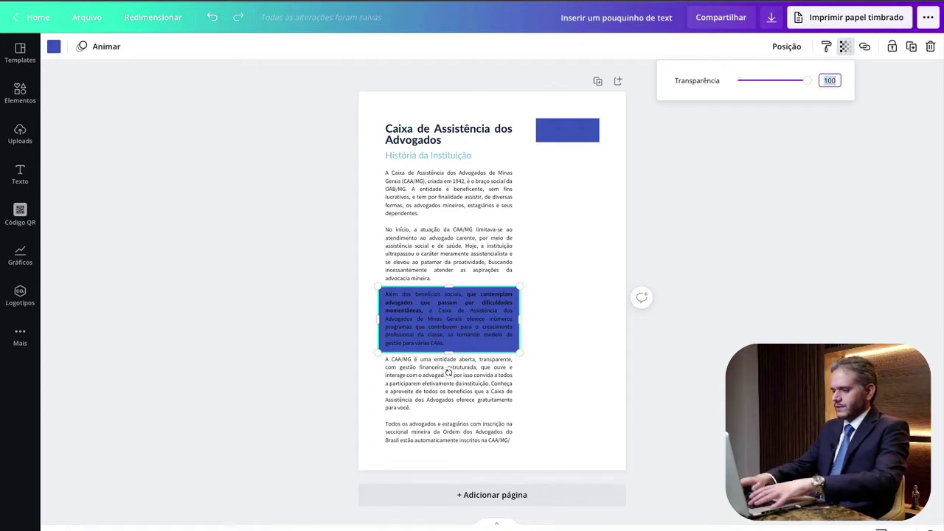
type("20")
key("Return")
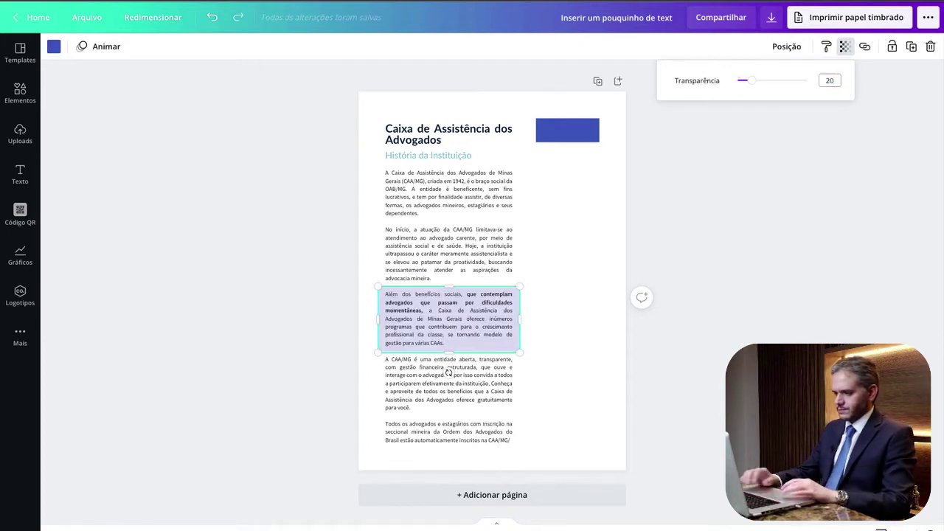
left_click(831, 80)
type("40")
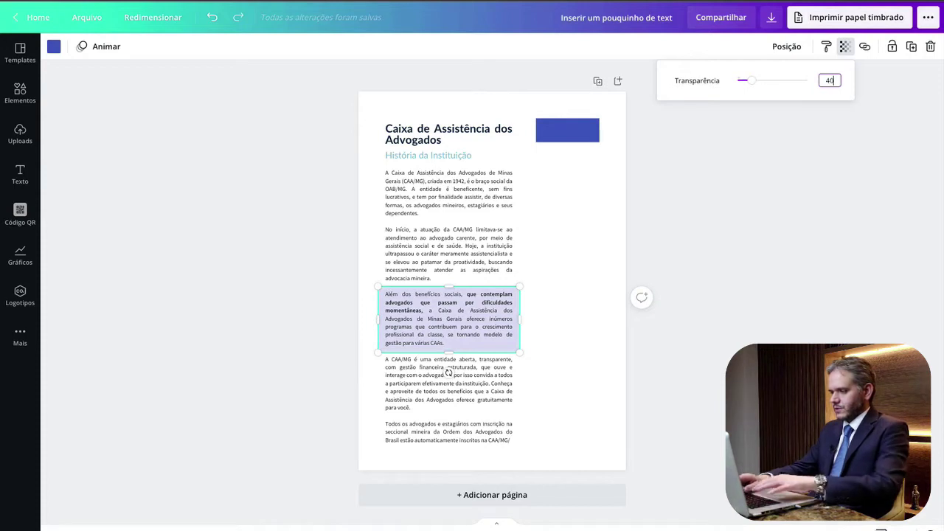
key("Return")
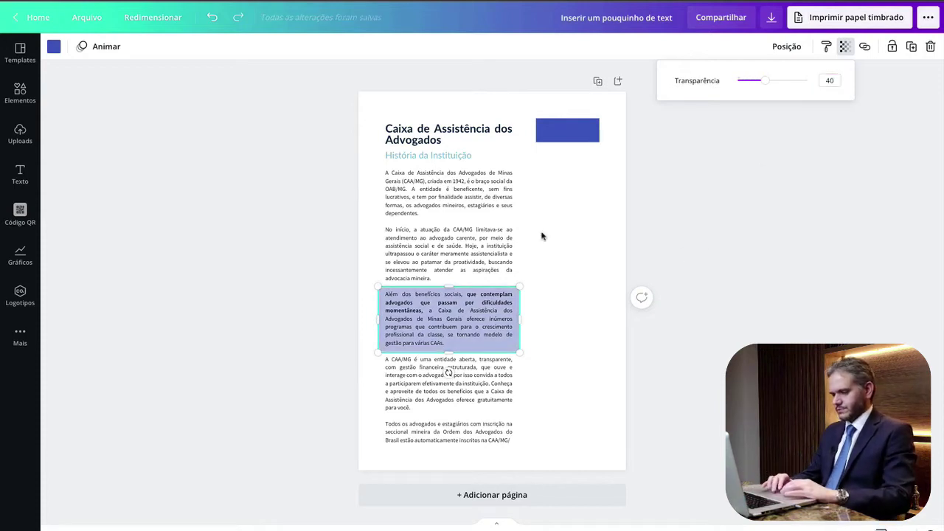
left_click(598, 257)
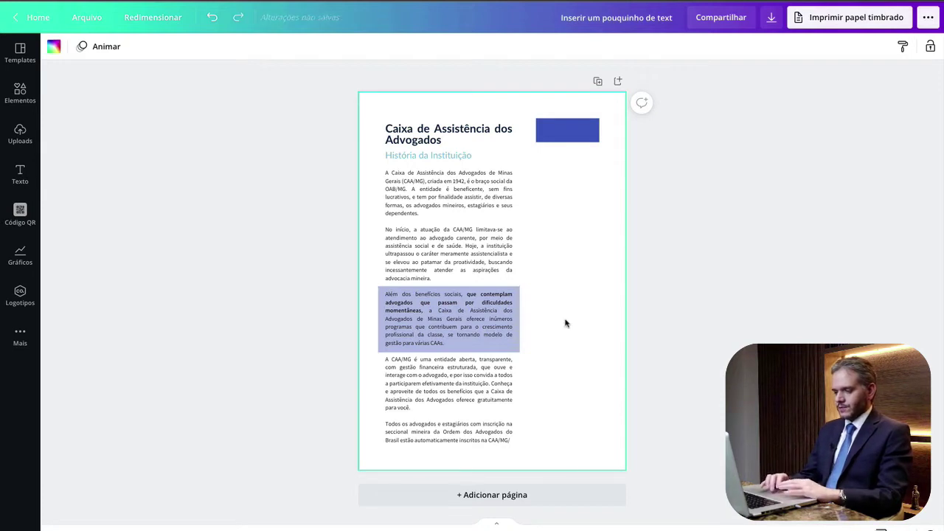
Extend the translucent rectangle behind the third paragraph leftward past the edge of the page.
left_click(379, 323)
left_click_drag(377, 321, 346, 327)
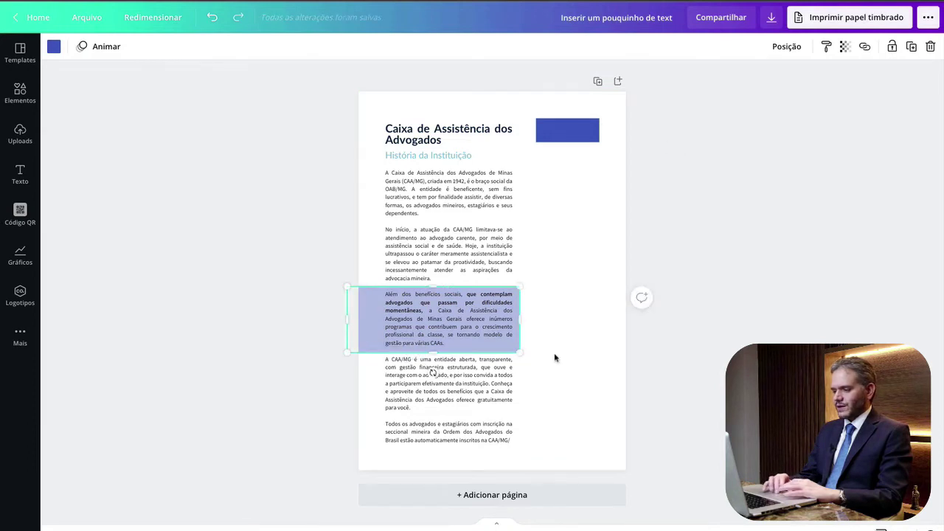
left_click(572, 307)
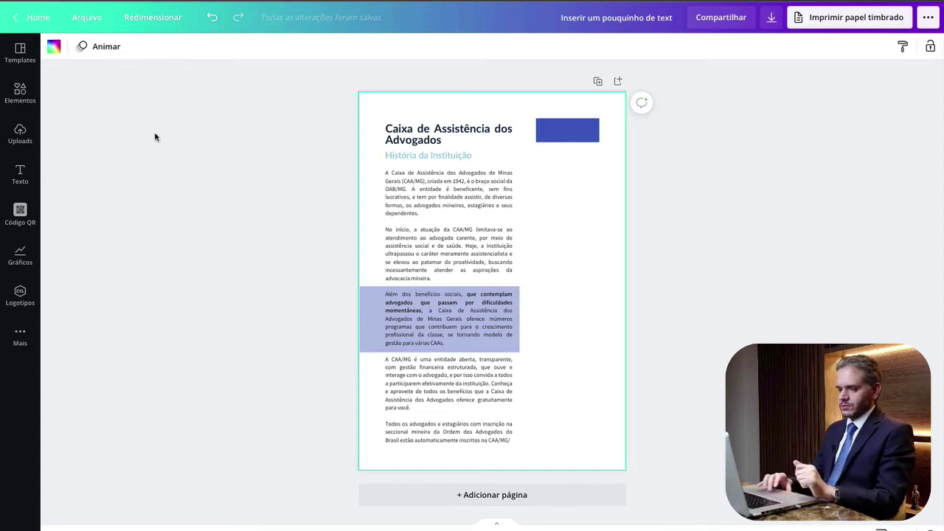
Search the design elements for "justiça" and limit the results to Figuras.
left_click(21, 92)
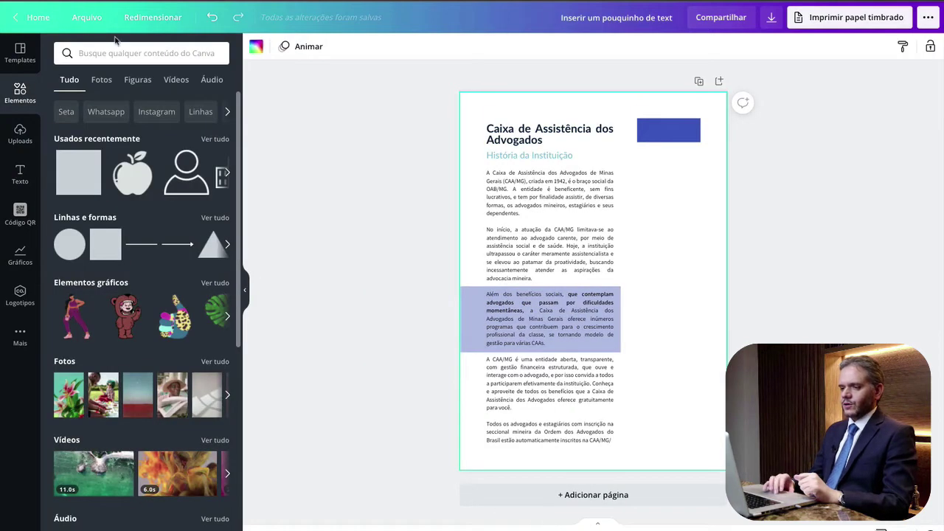
left_click(175, 50)
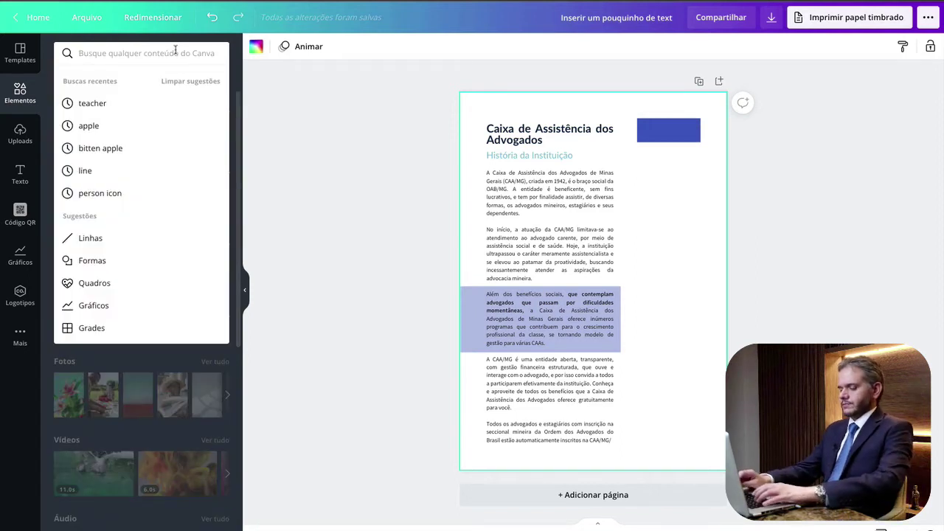
type("ju")
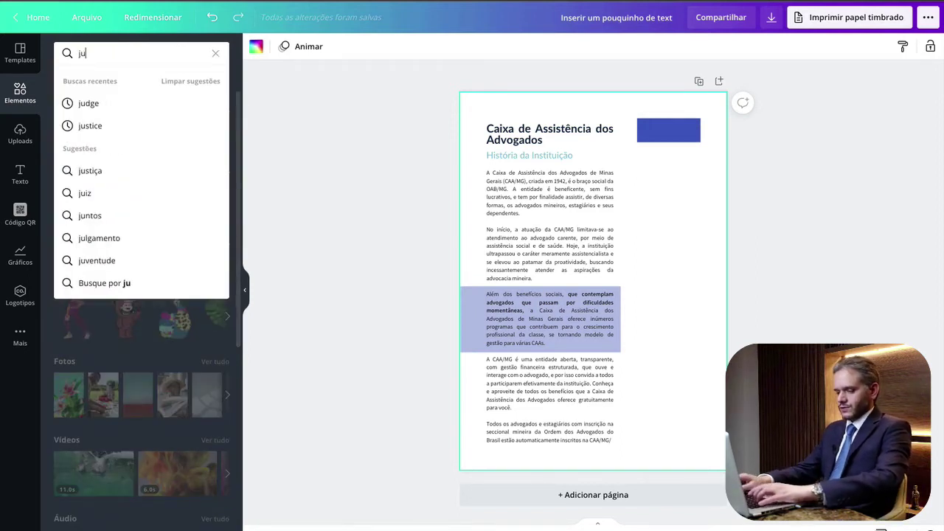
key("BackSpace")
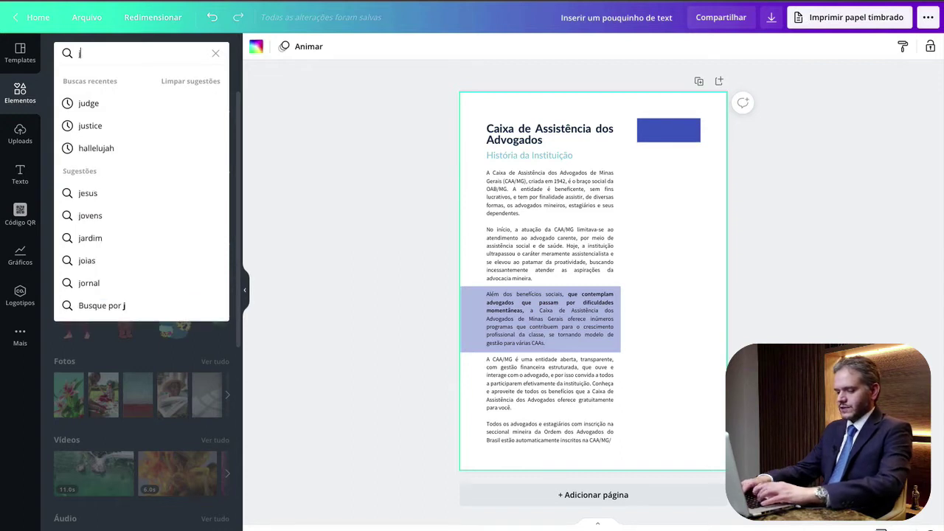
type("ustiça")
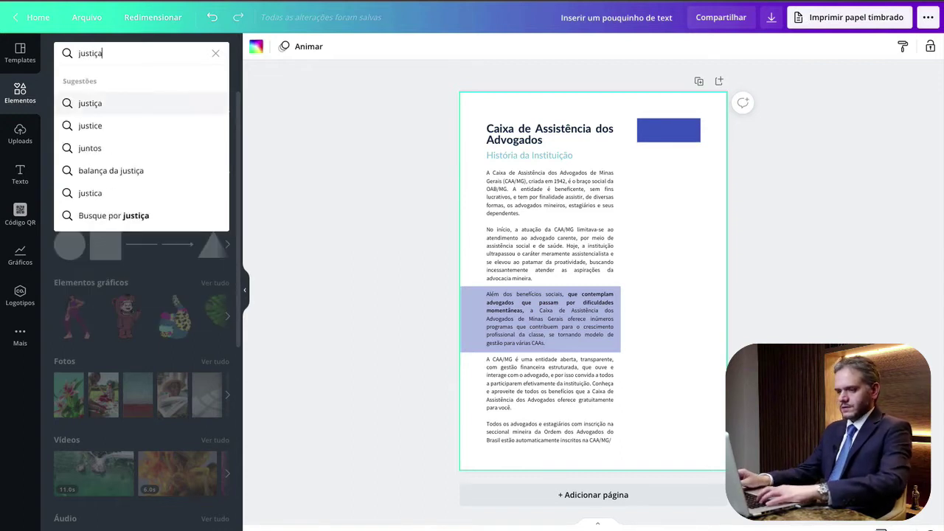
key("Return")
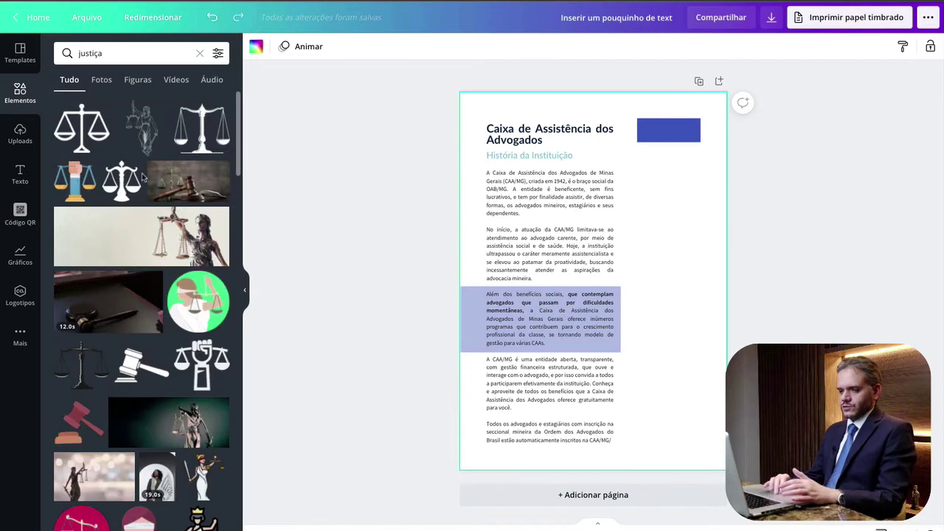
left_click(135, 81)
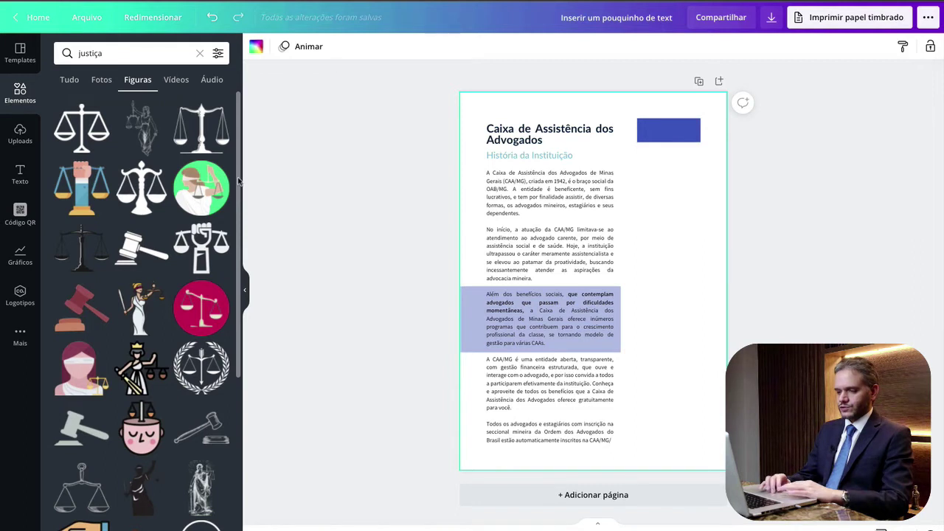
Insert the dark grey balance scales graphic and shrink it to a small icon in the blank column beside the second paragraph.
left_click_drag(238, 181, 255, 344)
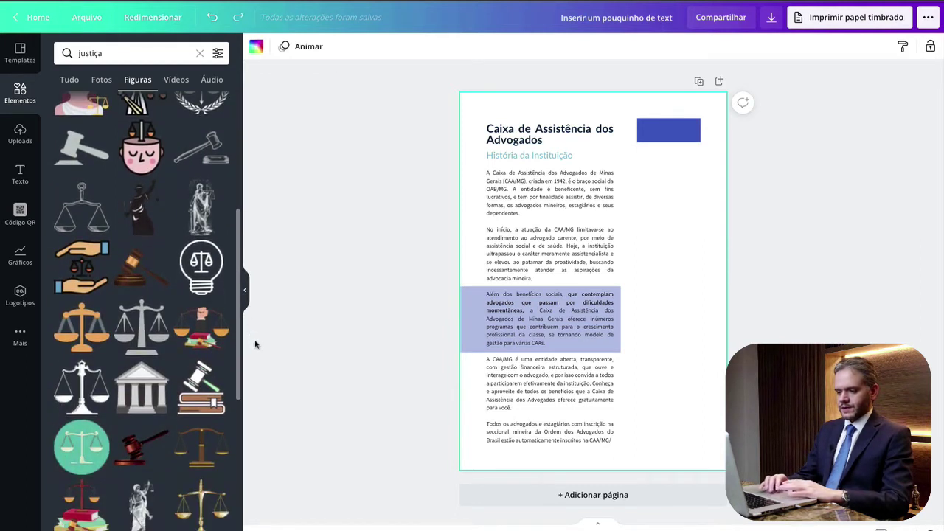
left_click(145, 325)
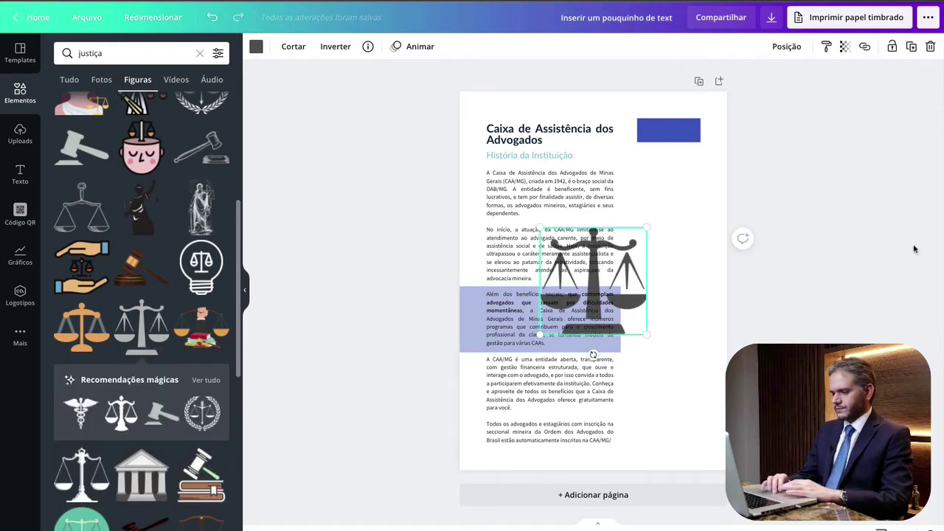
left_click_drag(623, 293, 677, 258)
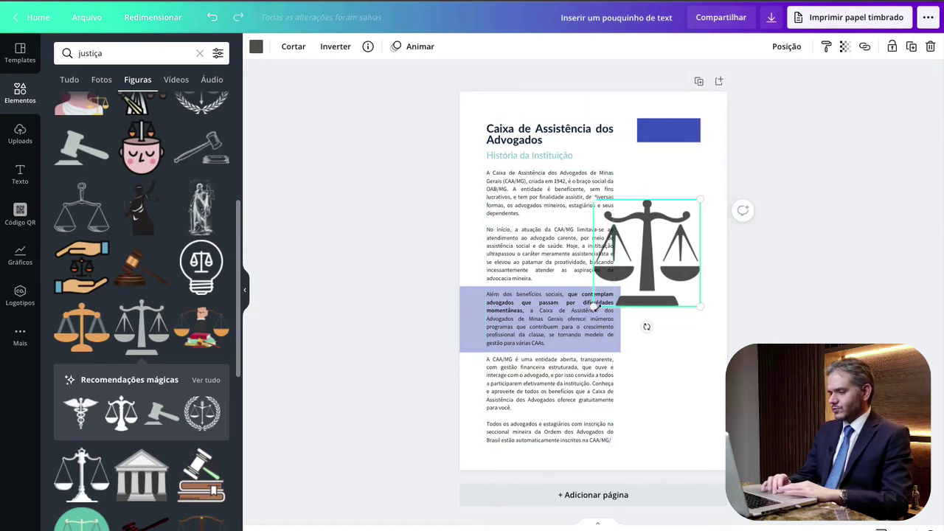
left_click_drag(594, 305, 671, 244)
left_click(700, 169)
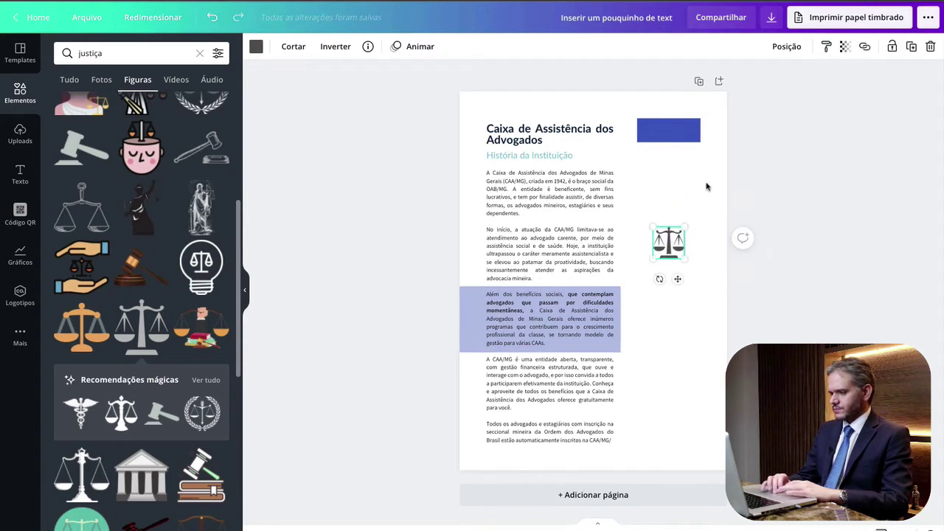
left_click(706, 185)
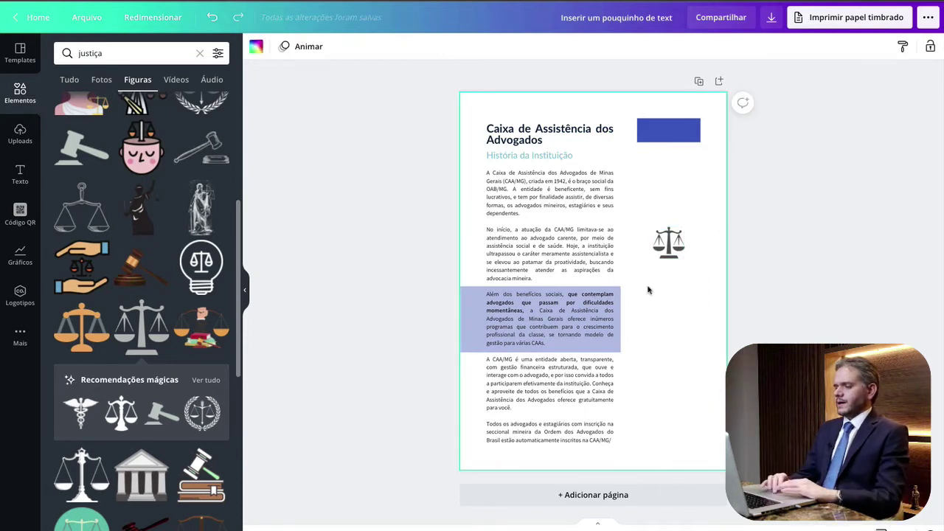
mouse_move(669, 245)
left_mouse_down()
mouse_move(664, 251)
mouse_move(678, 247)
mouse_move(664, 248)
left_mouse_up()
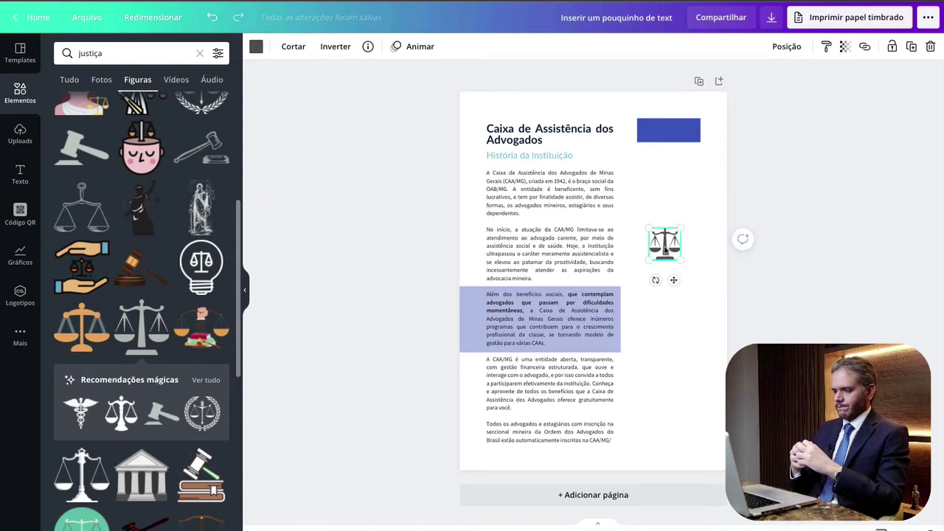
left_click(670, 322)
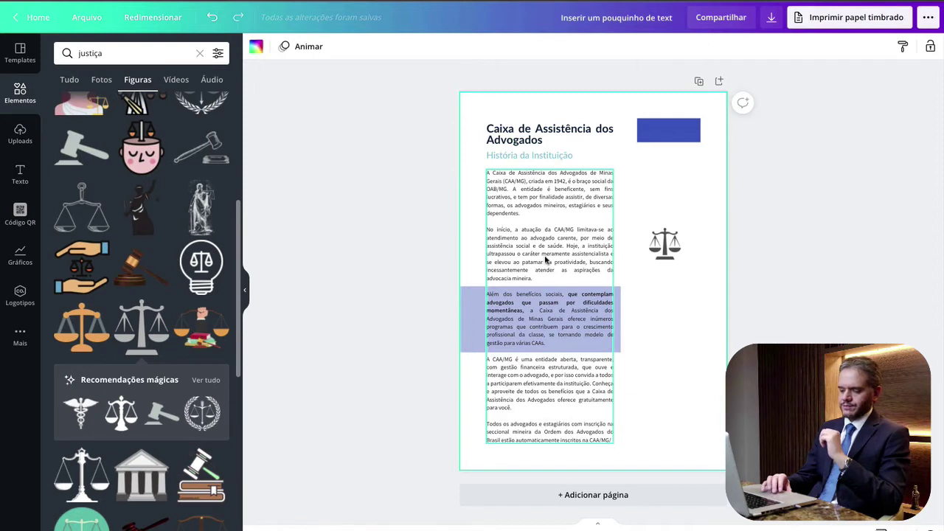
left_click(671, 244)
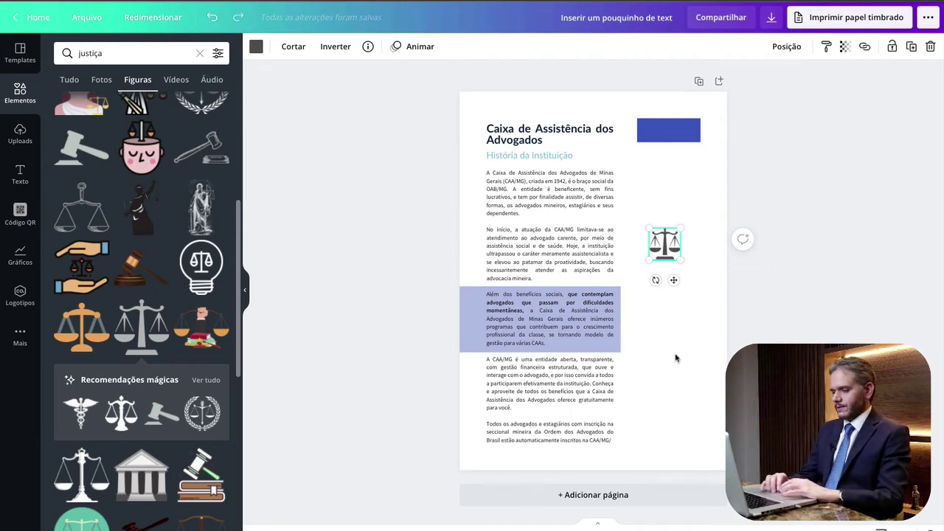
left_click(256, 47)
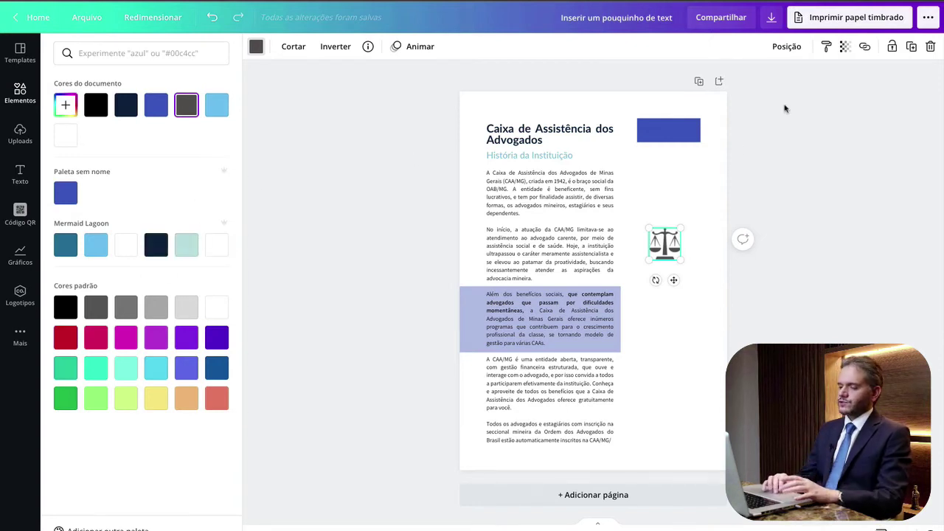
left_click(672, 130)
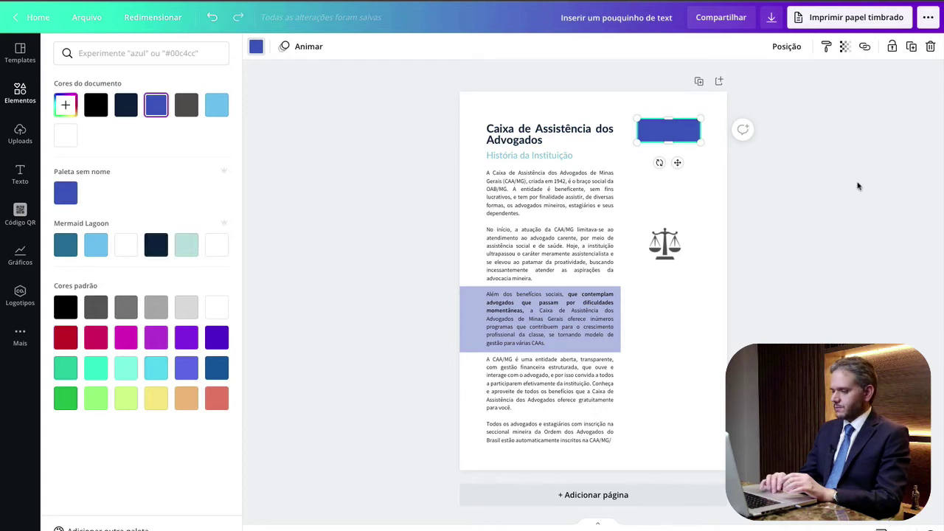
key("Escape")
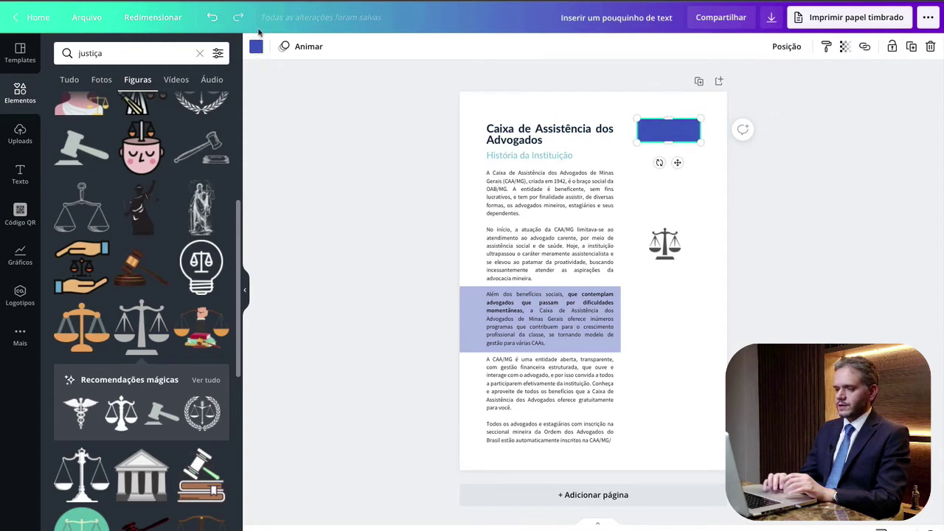
Recolour the balance scales icon with the pale green from the Mermaid Lagoon palette, trying the palette's teal as well.
left_click(665, 243)
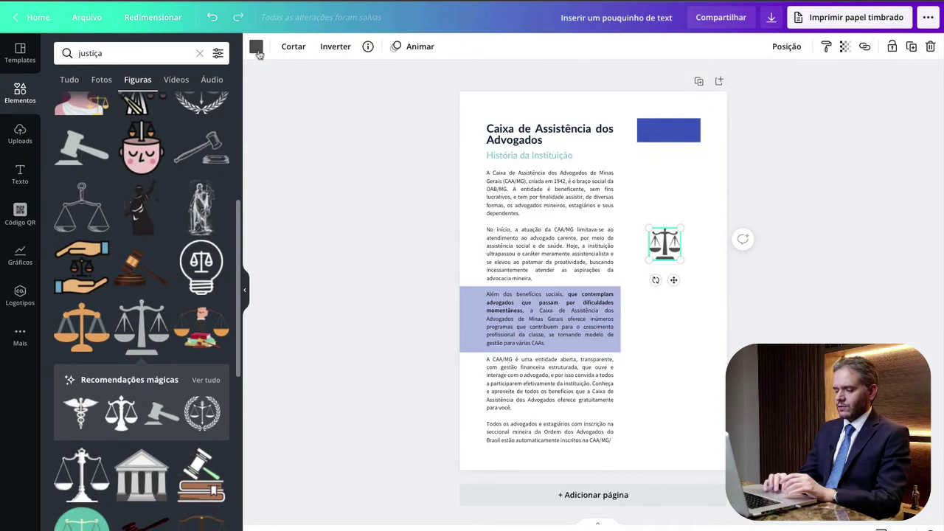
left_click(256, 47)
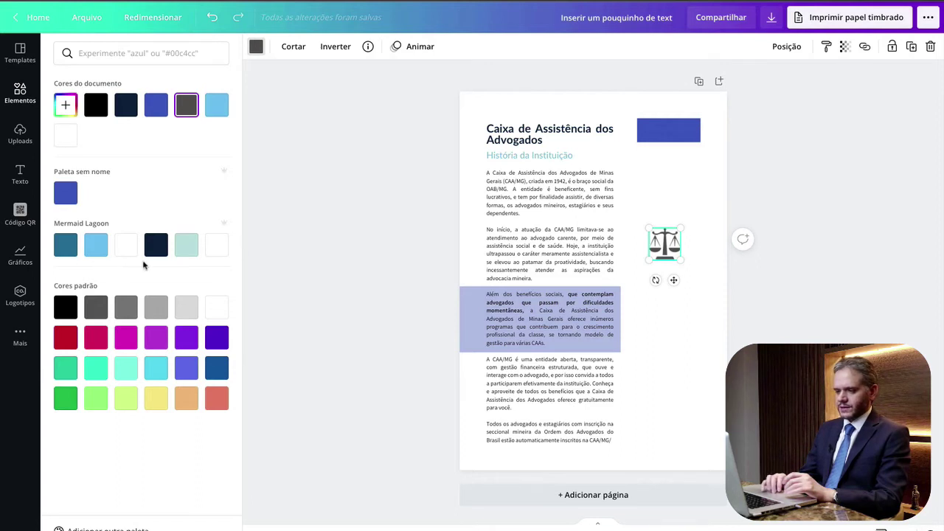
left_click(187, 246)
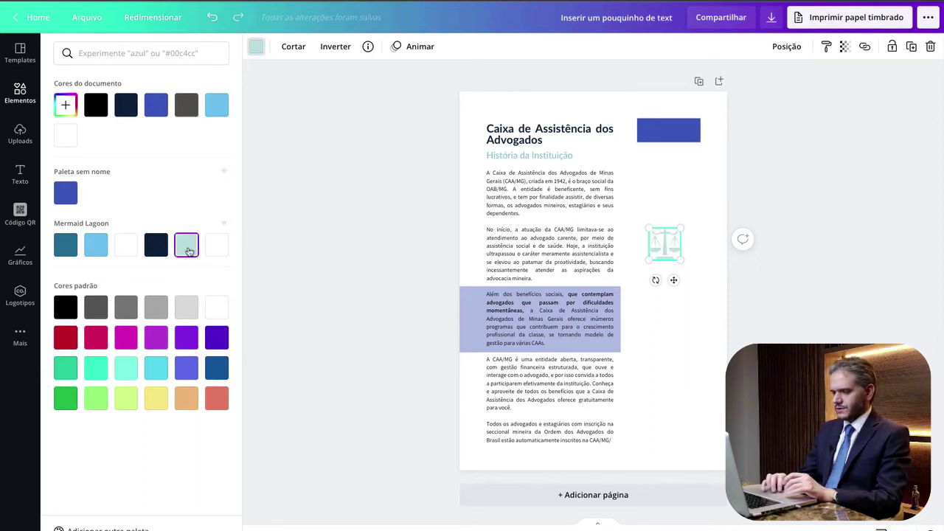
left_click(59, 246)
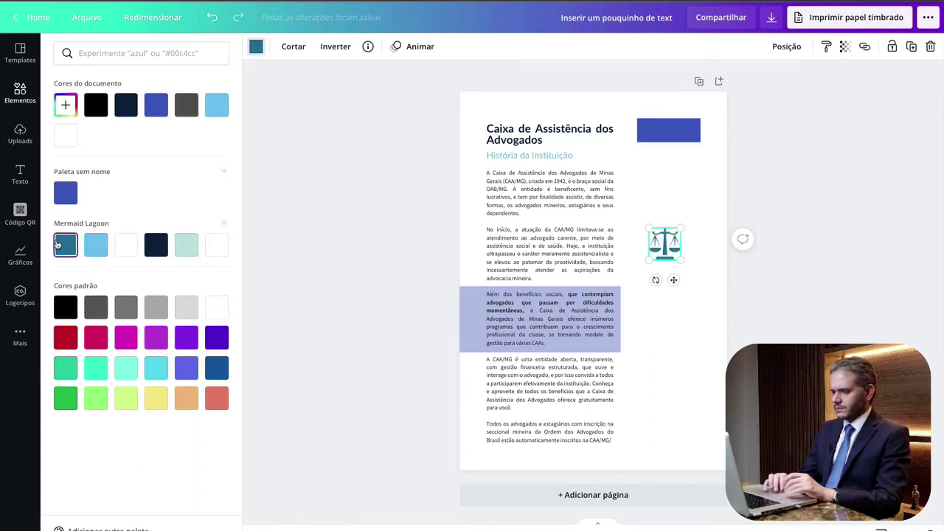
left_click(186, 246)
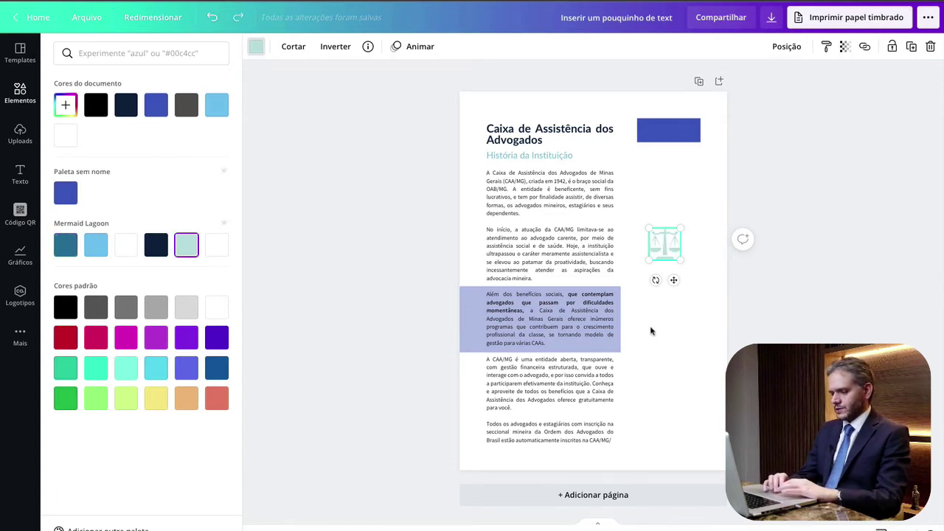
key("Escape")
left_click(667, 352)
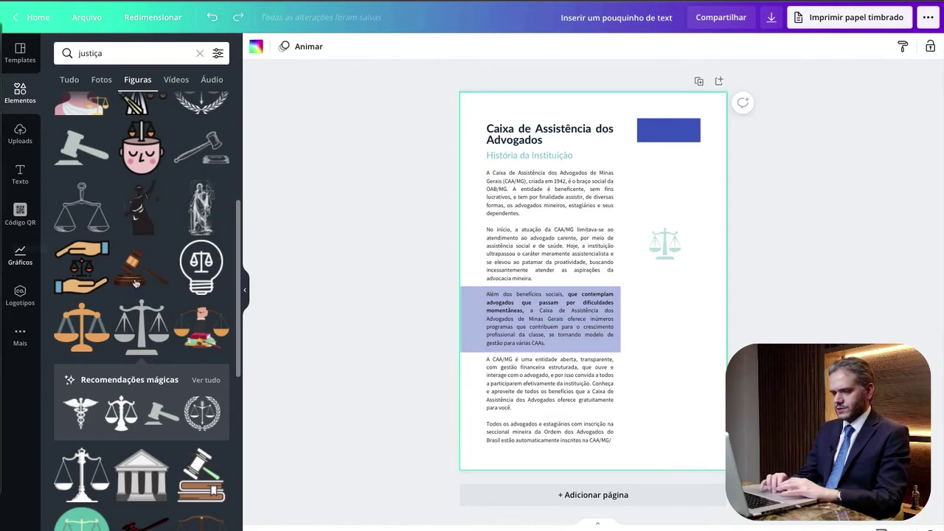
Move the scales icon slightly down so it sits centred under the blue rectangle in the blank column.
left_click(245, 290)
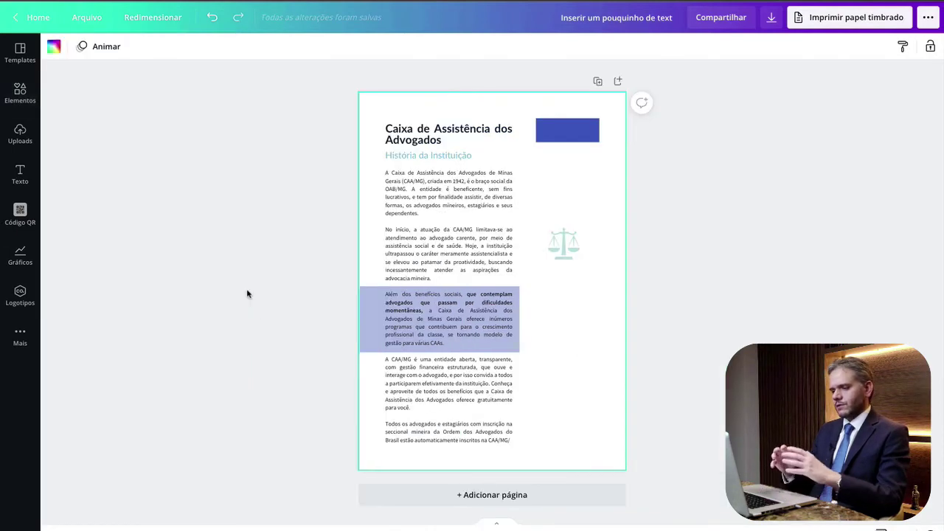
left_click(563, 251)
mouse_move(566, 243)
left_mouse_down()
mouse_move(568, 384)
mouse_move(569, 253)
left_mouse_up()
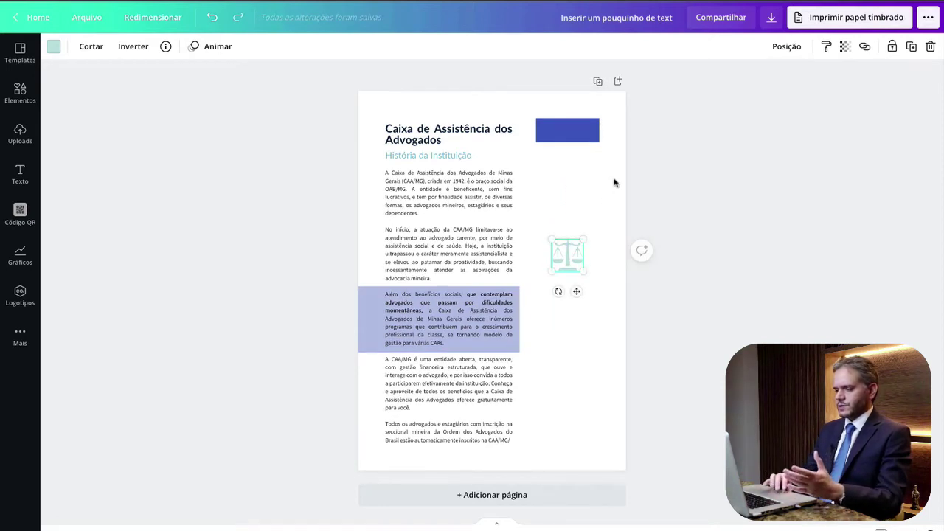
left_click(611, 182)
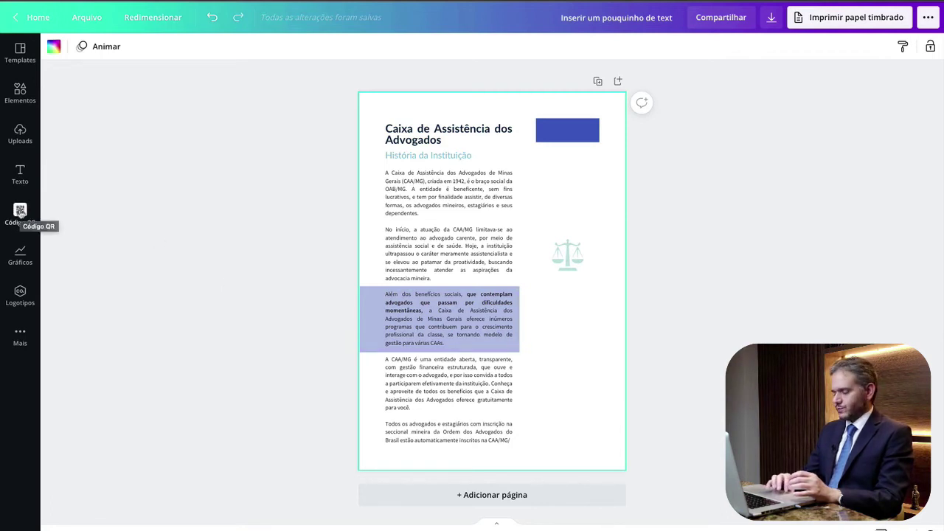
left_click(20, 212)
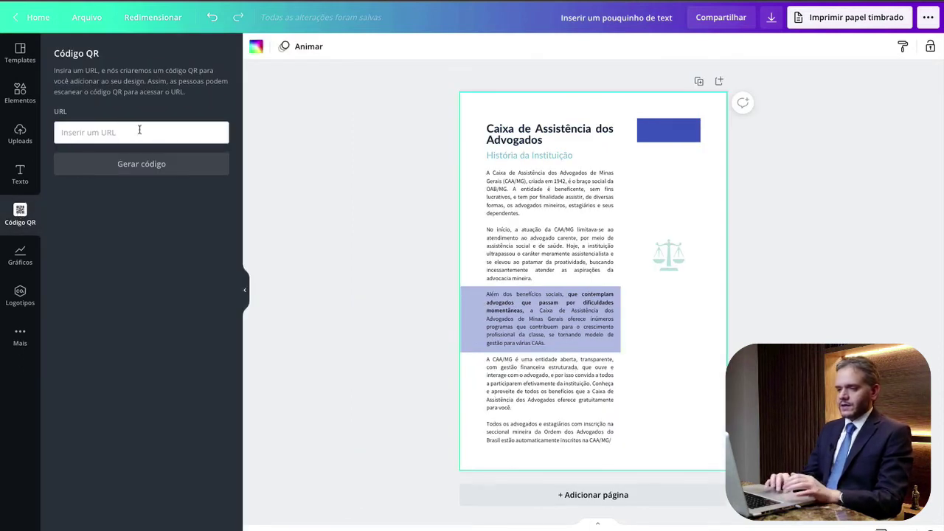
left_click(114, 134)
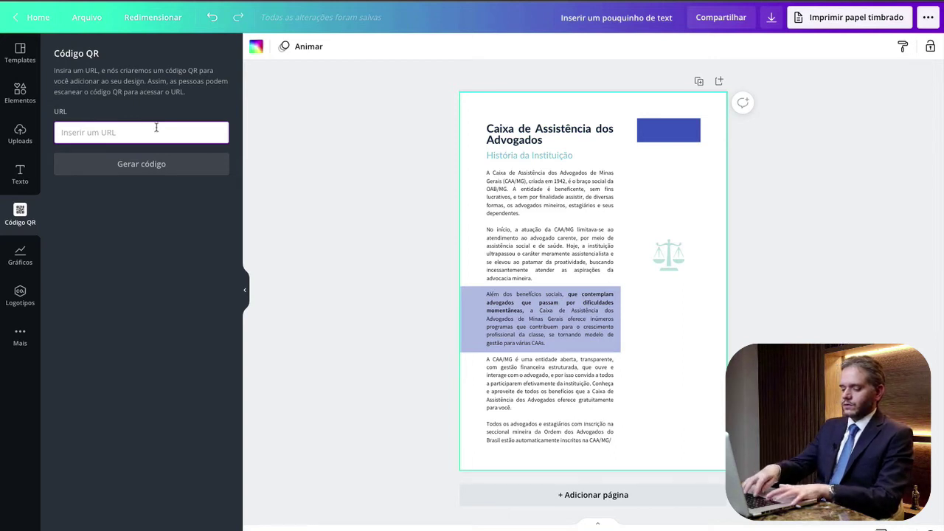
type("https://www.caamg.org.br/")
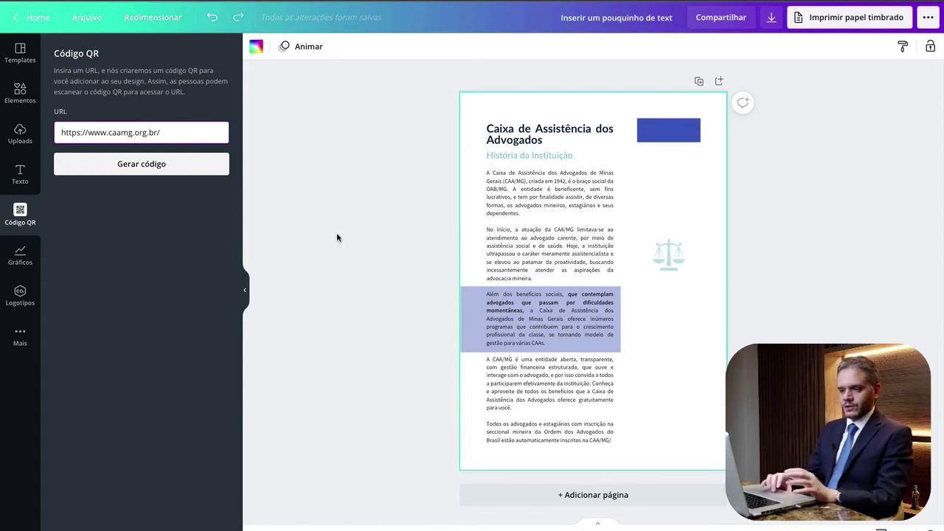
left_click(168, 163)
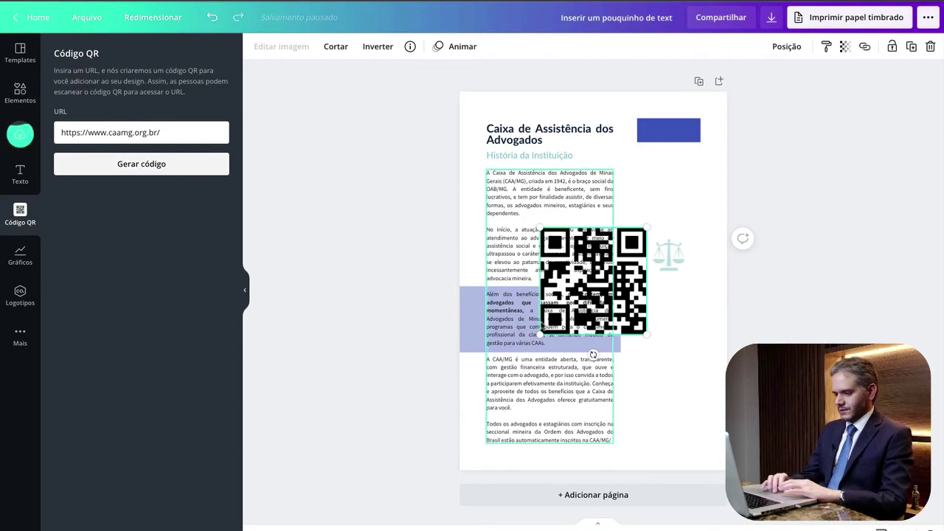
Shrink the QR code to a small square and place it below the scales icon, beside the fourth paragraph.
left_click_drag(541, 334, 609, 270)
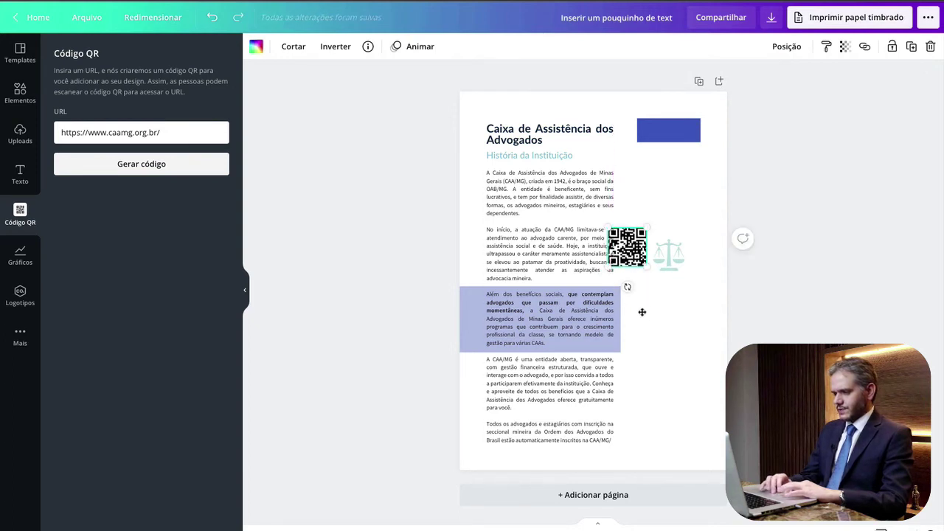
left_click_drag(640, 241, 676, 375)
left_click(708, 312)
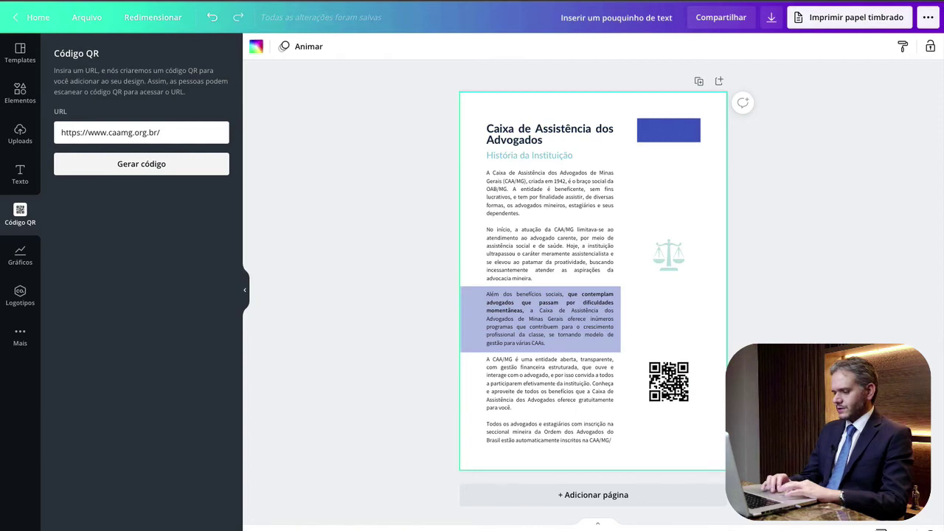
scroll(769, 299, "up", 5)
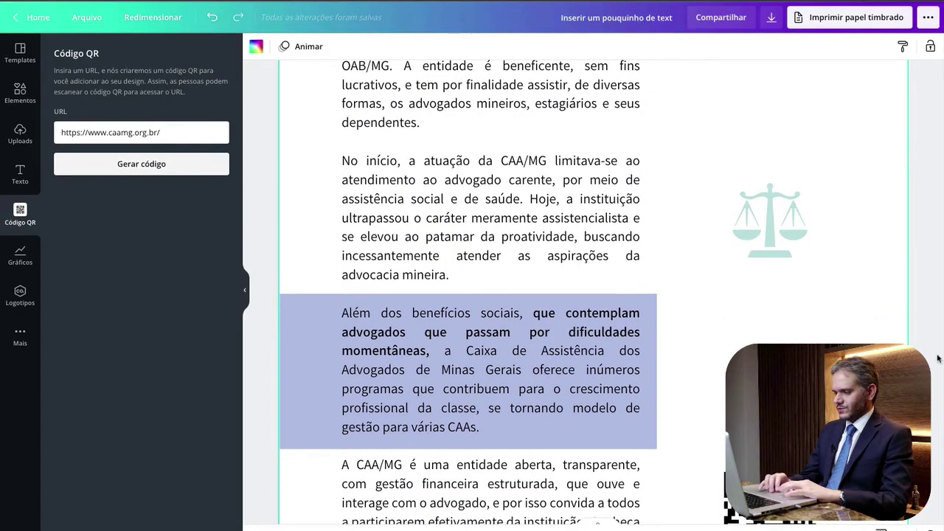
left_click(937, 347)
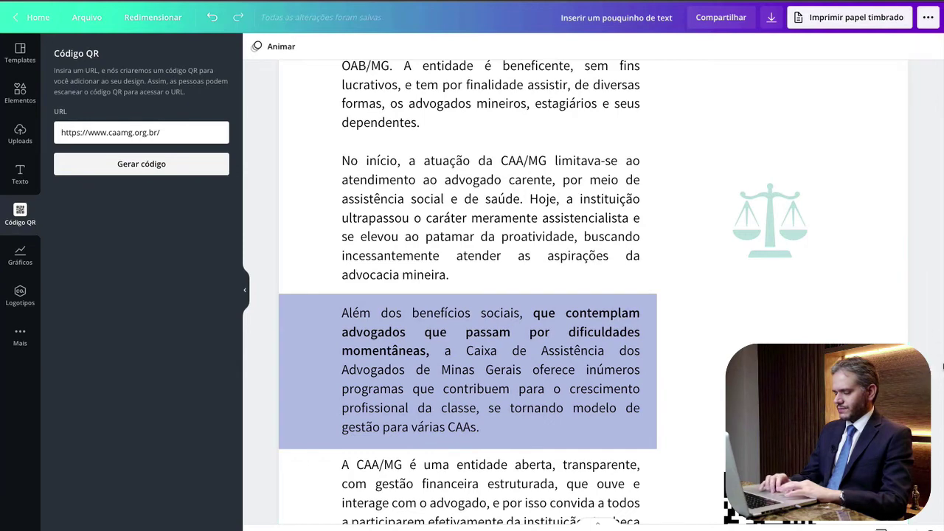
scroll(942, 366, "down", 3)
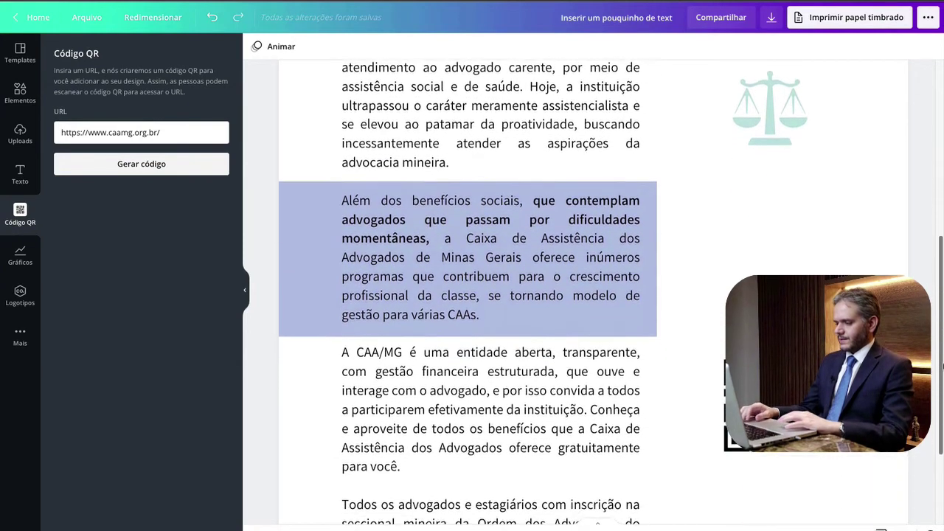
scroll(942, 367, "down", 2)
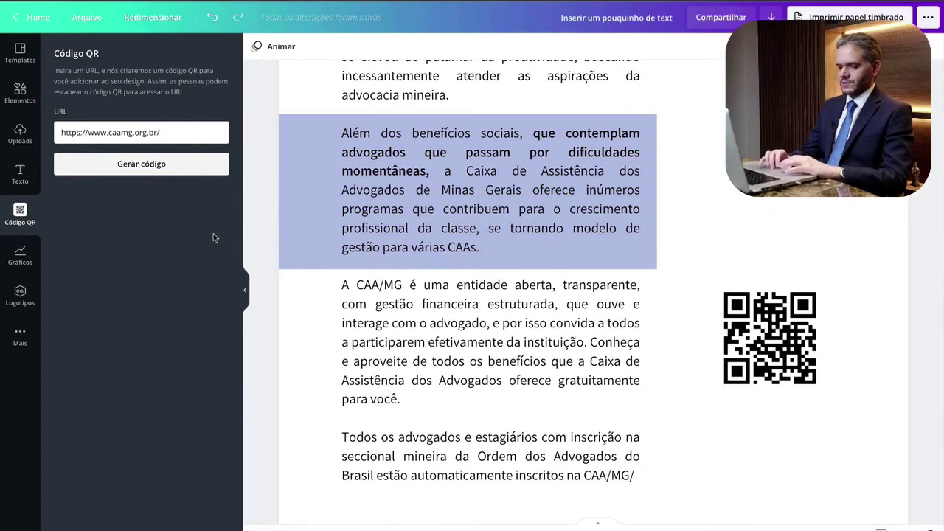
left_click(245, 290)
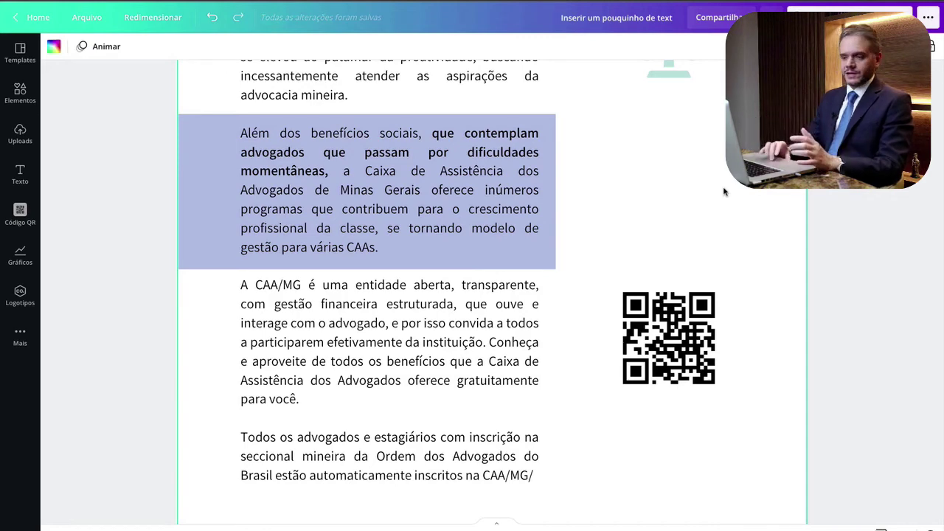
left_click(21, 175)
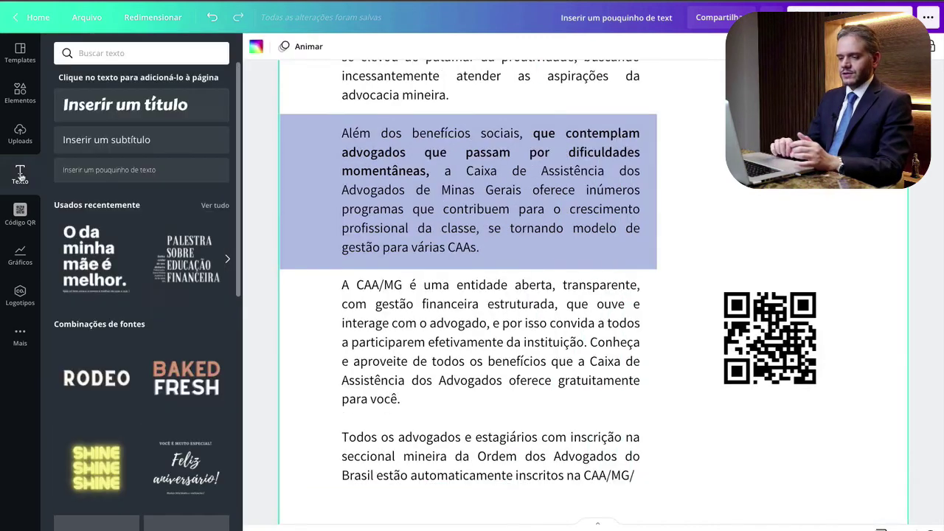
left_click(127, 171)
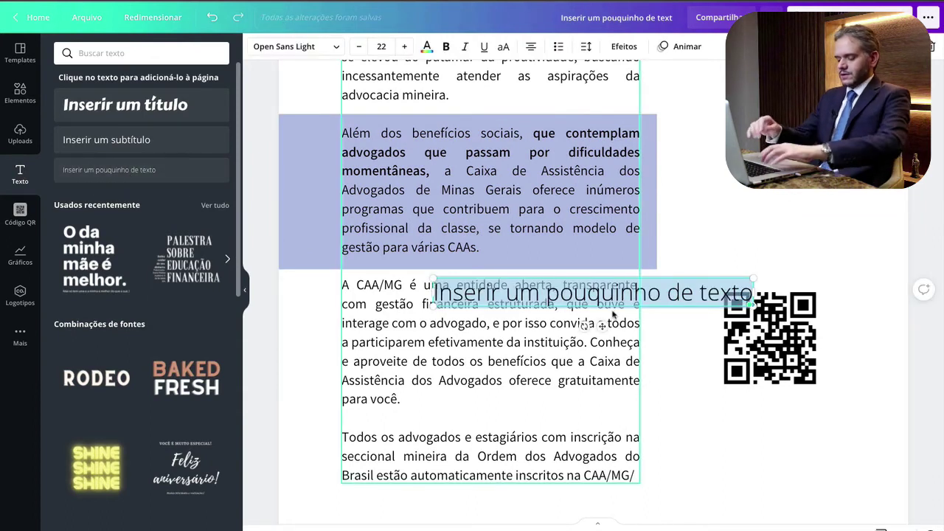
type("a")
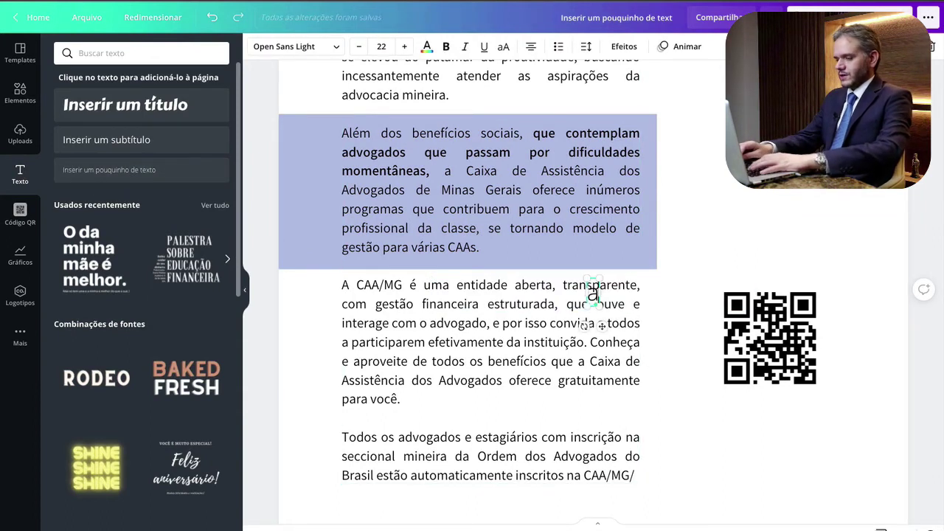
type("cesse o si")
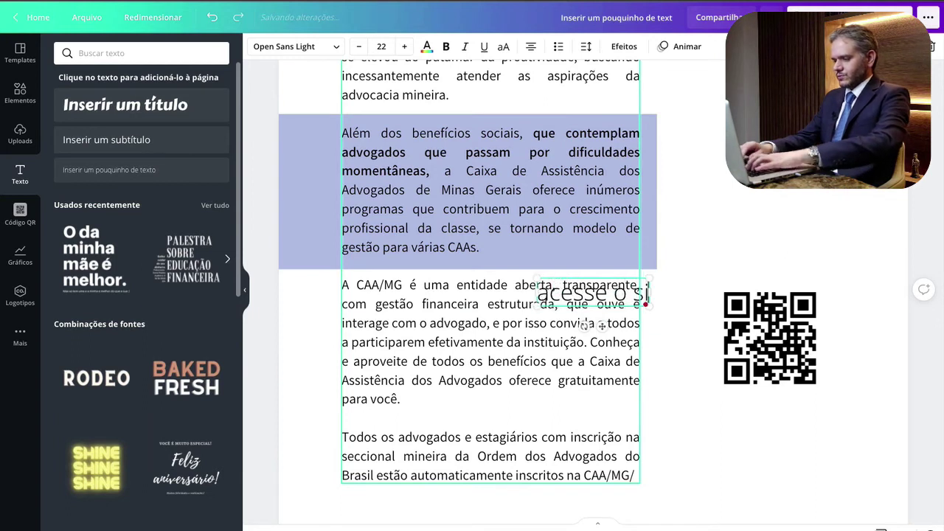
type("te da ca")
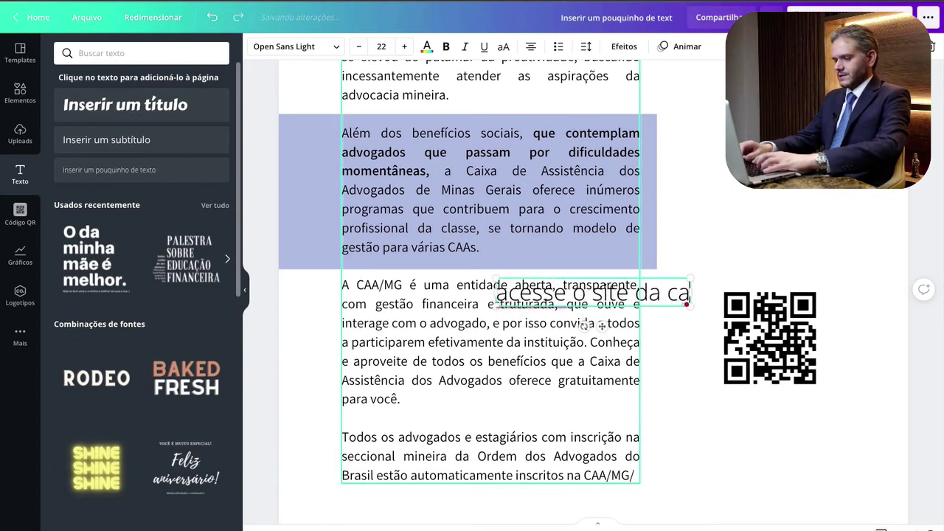
type("a")
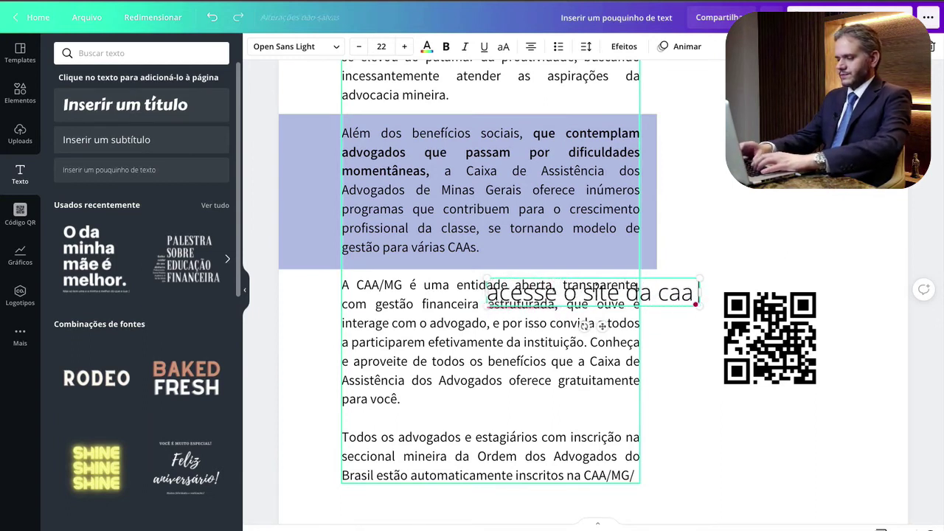
type(" por mei")
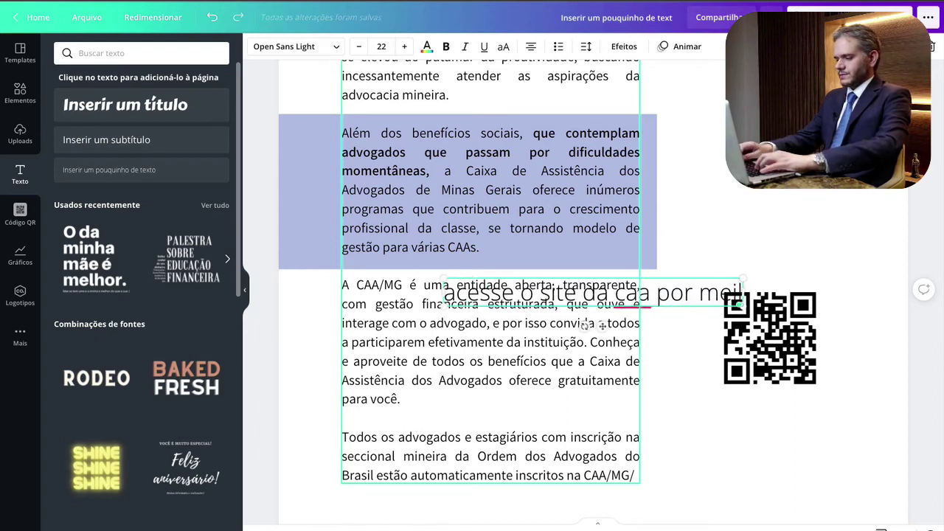
key("BackSpace")
key("BackSpace")
key("BackSpace")
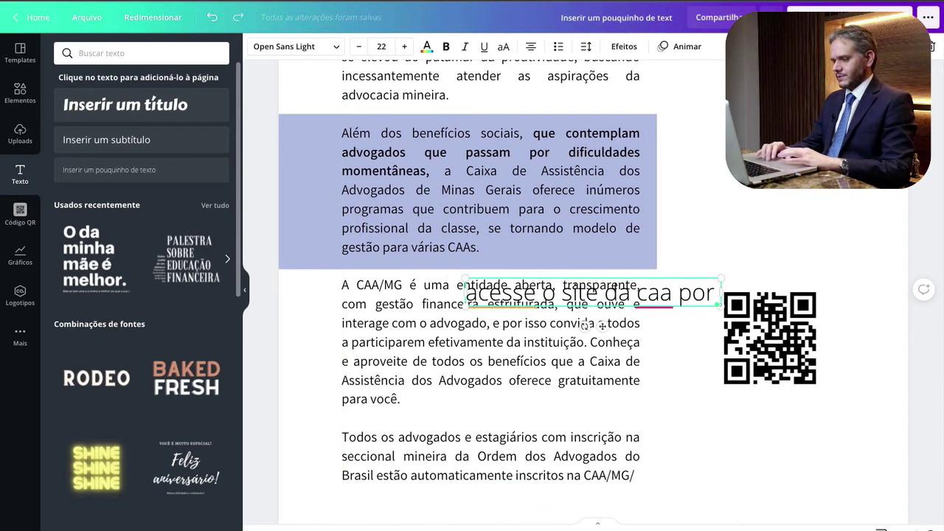
left_click(655, 323)
left_click(682, 308)
key("Delete")
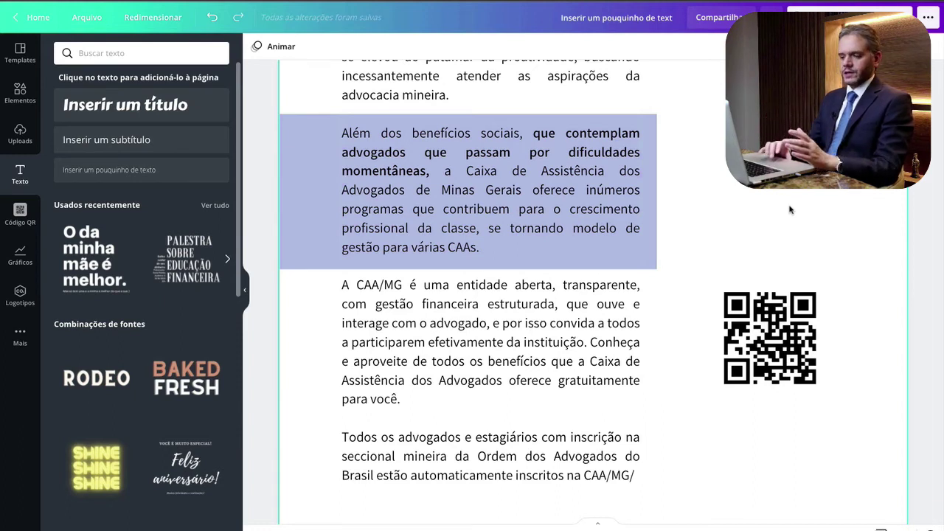
Add a body text box to the page reading "acesse o site da caa".
left_click(136, 170)
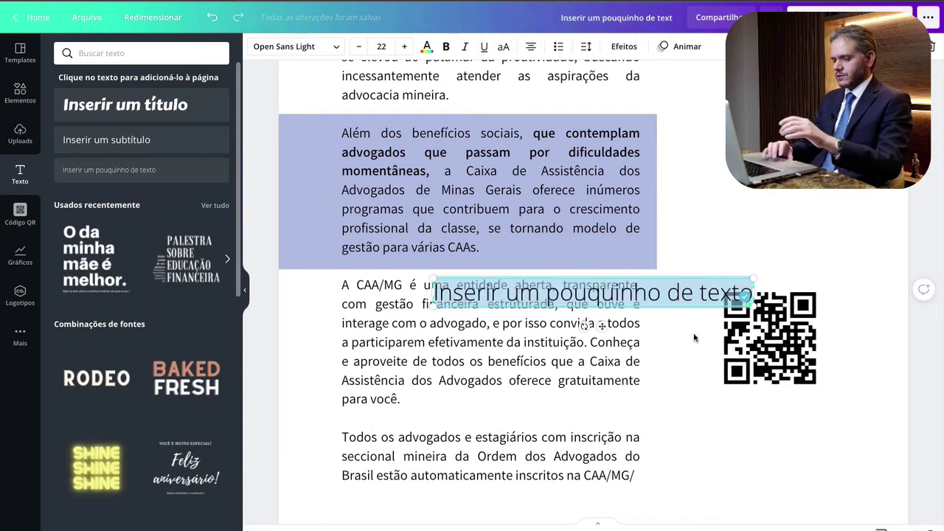
type("aces")
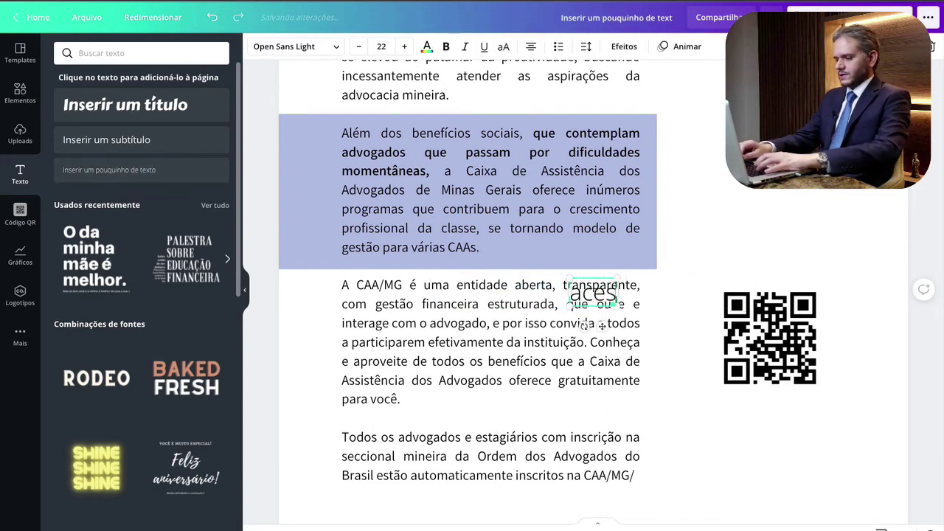
type("se o site da")
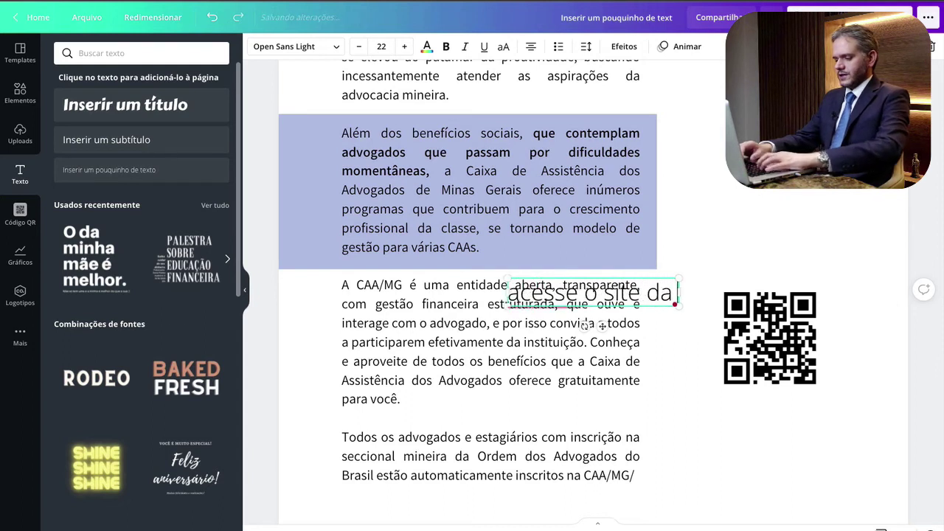
type(" caa")
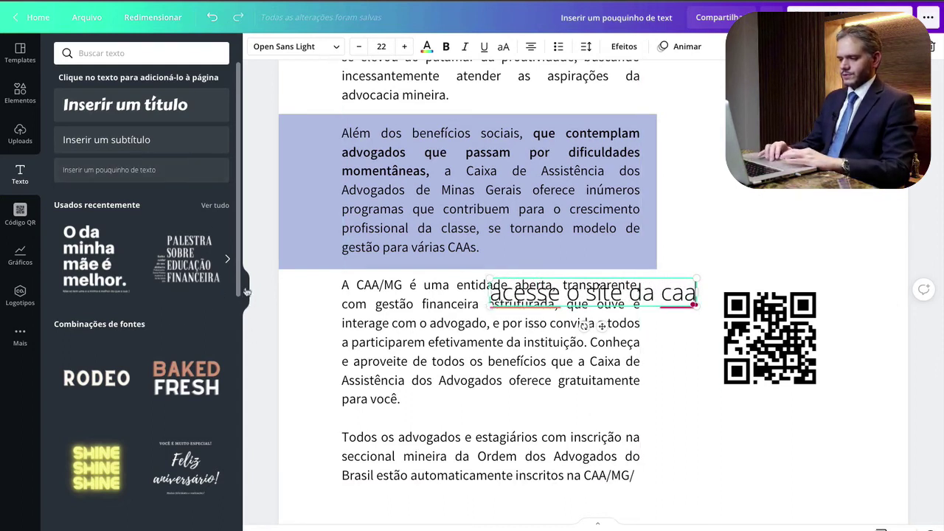
left_click(243, 287)
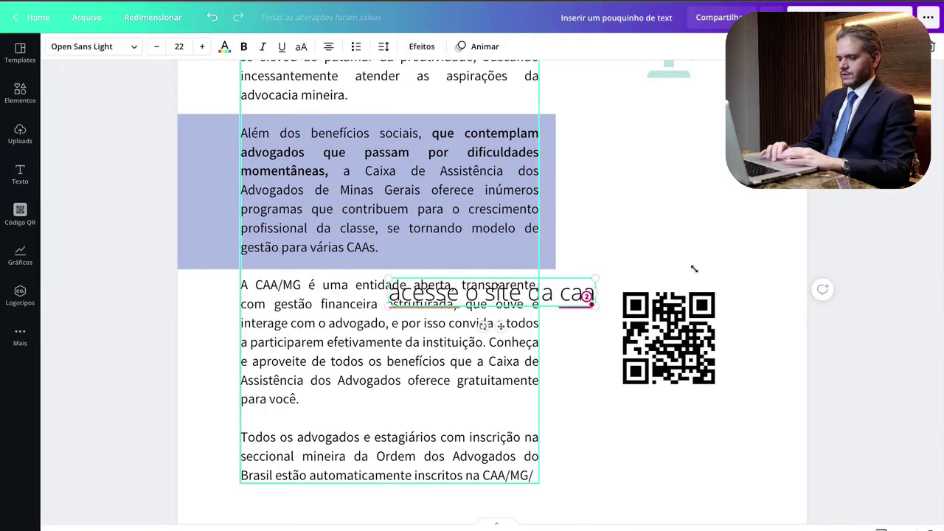
Set the "acesse o site da caa" text to size 9 and place it centred just below the QR code.
triple_click(562, 287)
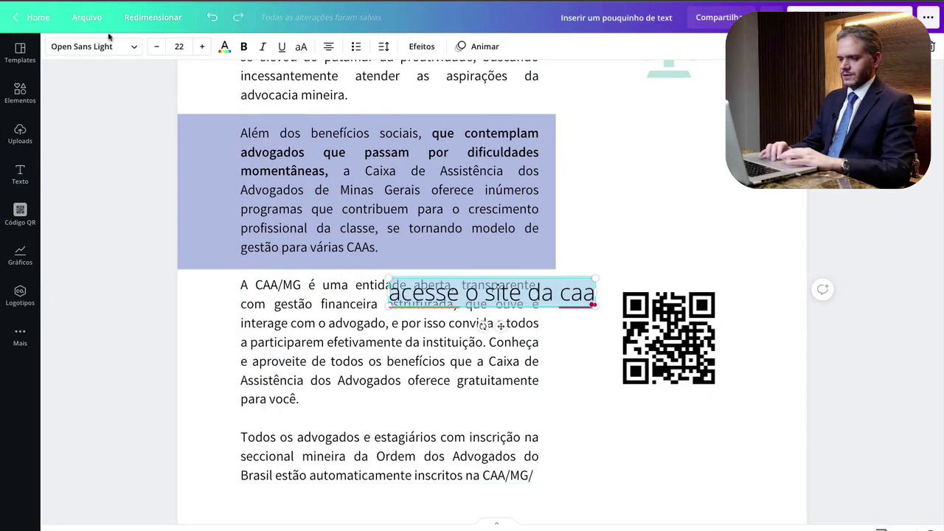
left_click(189, 48)
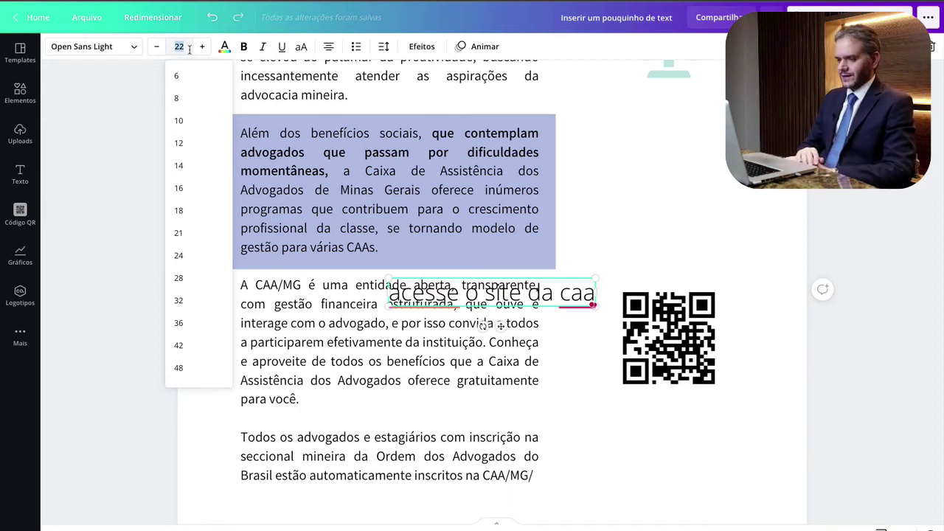
type("9")
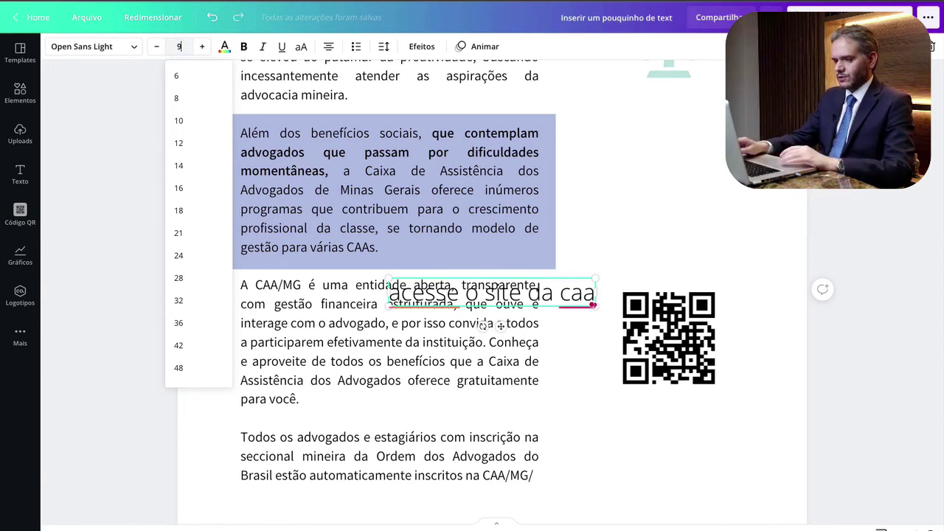
key("Return")
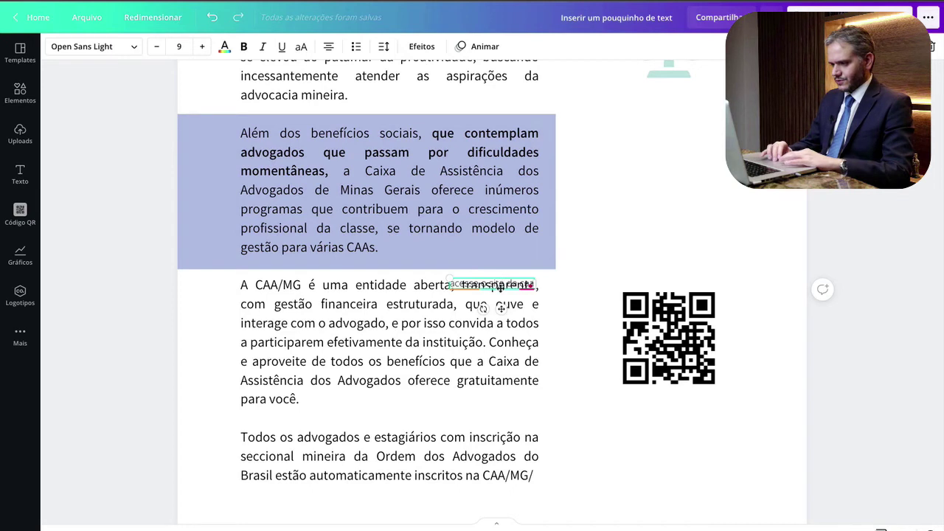
left_click_drag(500, 288, 678, 402)
left_click(700, 181)
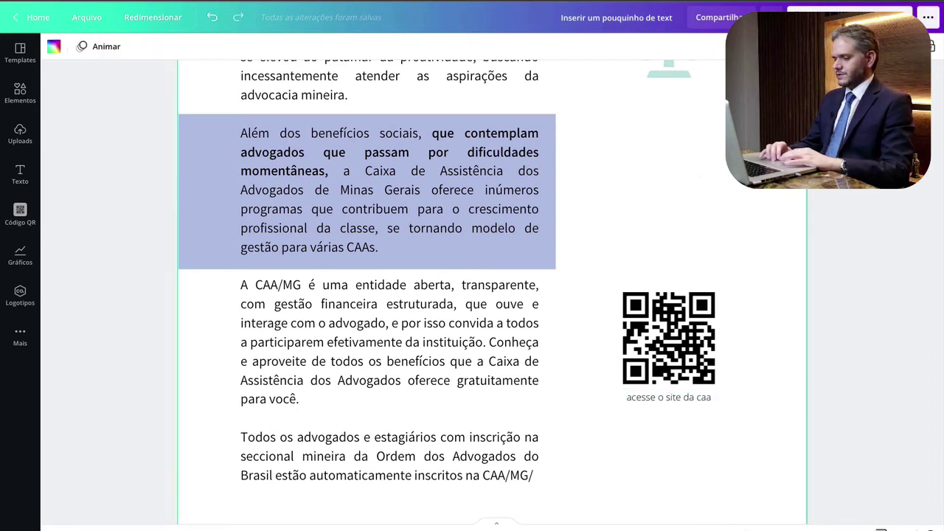
Attach a hyperlink to the QR code image using the copied CAA website address.
key("ctrl+minus")
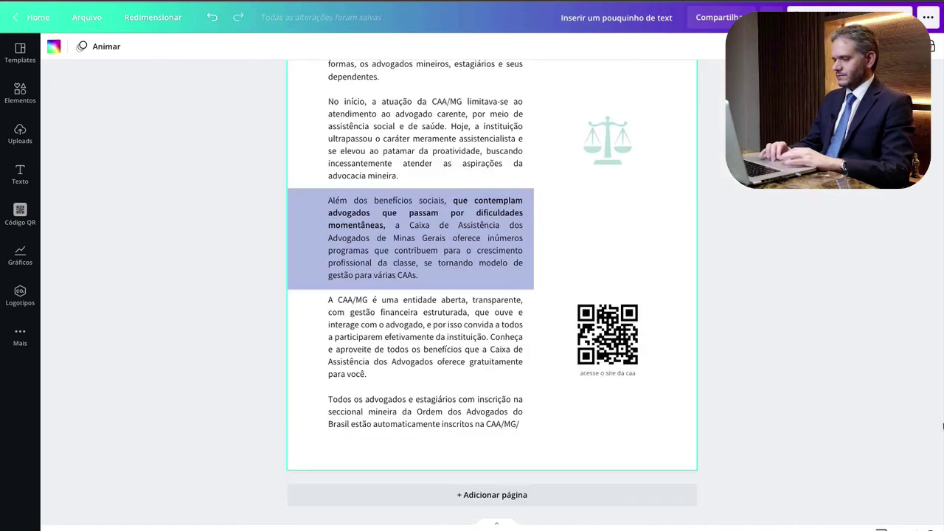
left_click(885, 371)
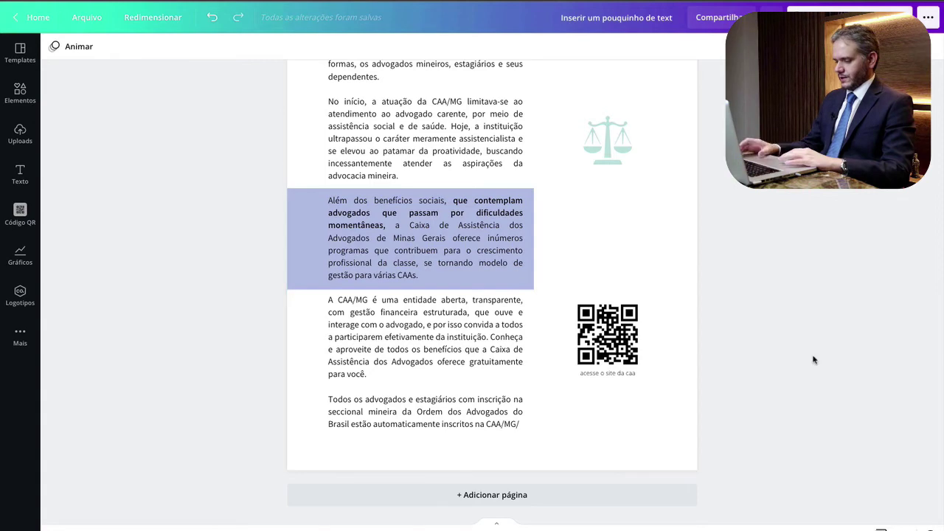
scroll(814, 360, "up", 5)
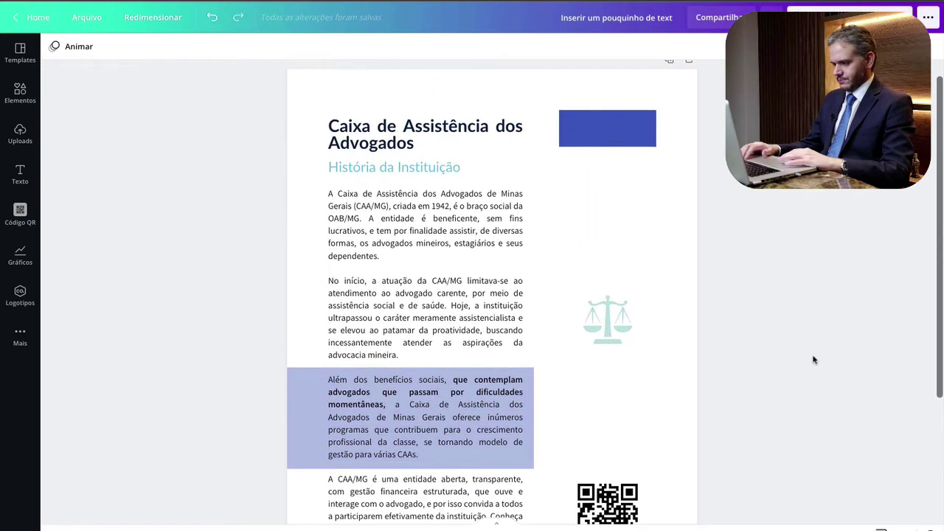
scroll(814, 360, "down", 5)
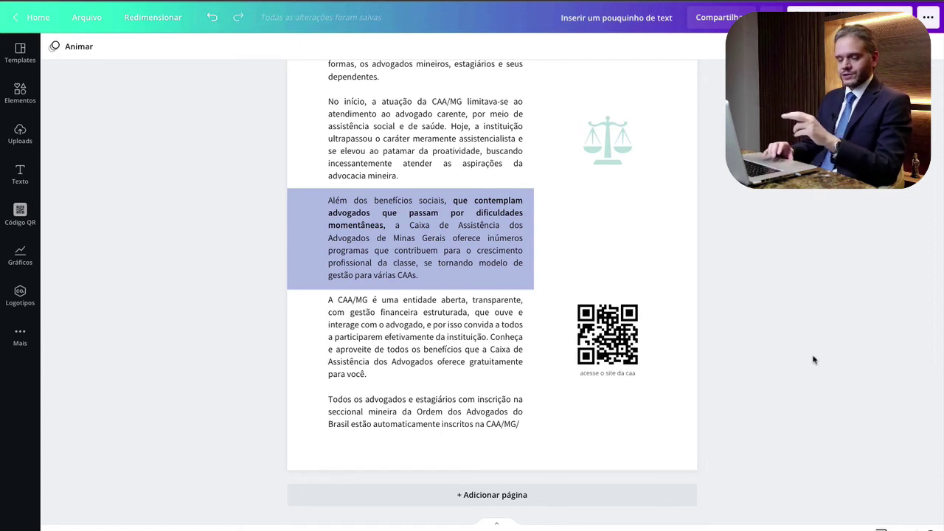
left_click(614, 341)
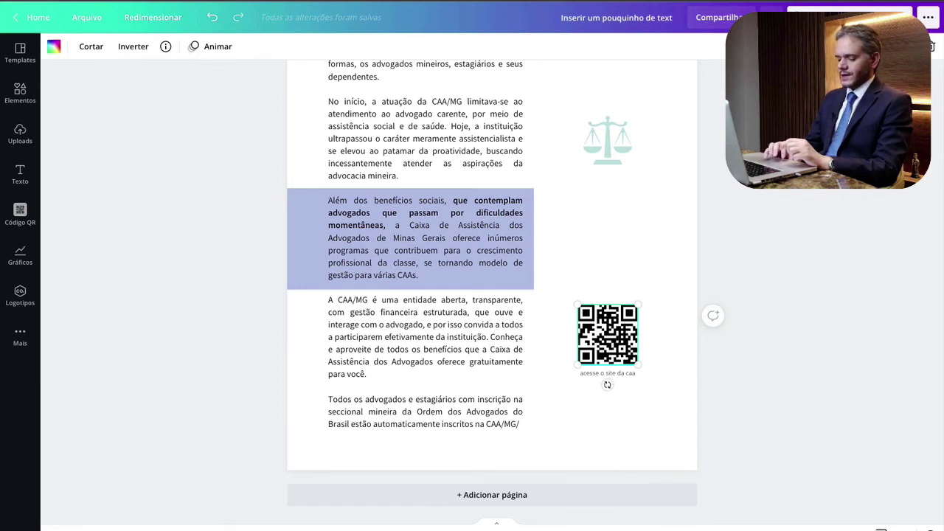
key("ctrl+k")
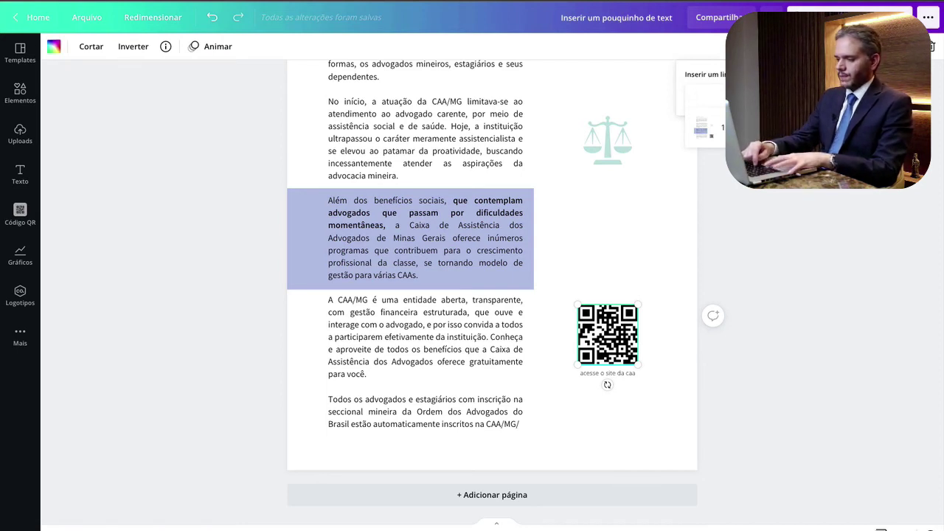
key("ctrl+v")
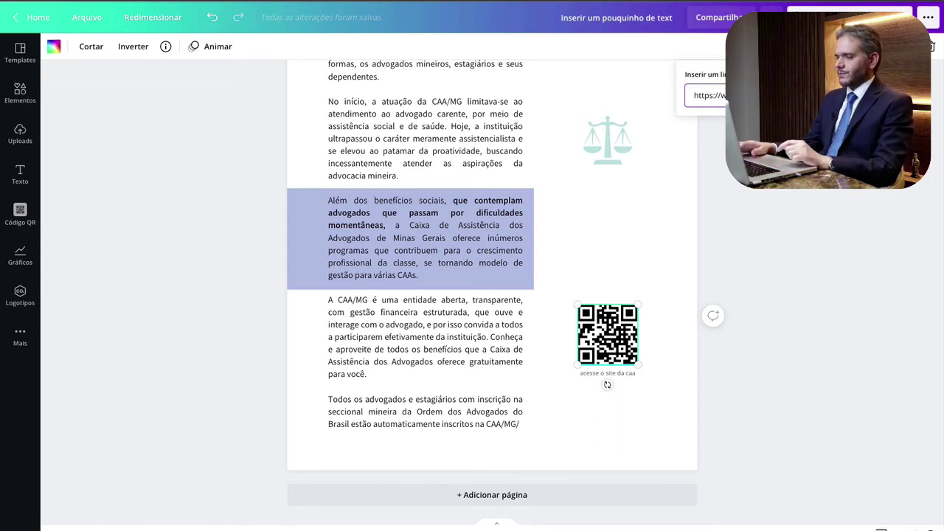
key("Return")
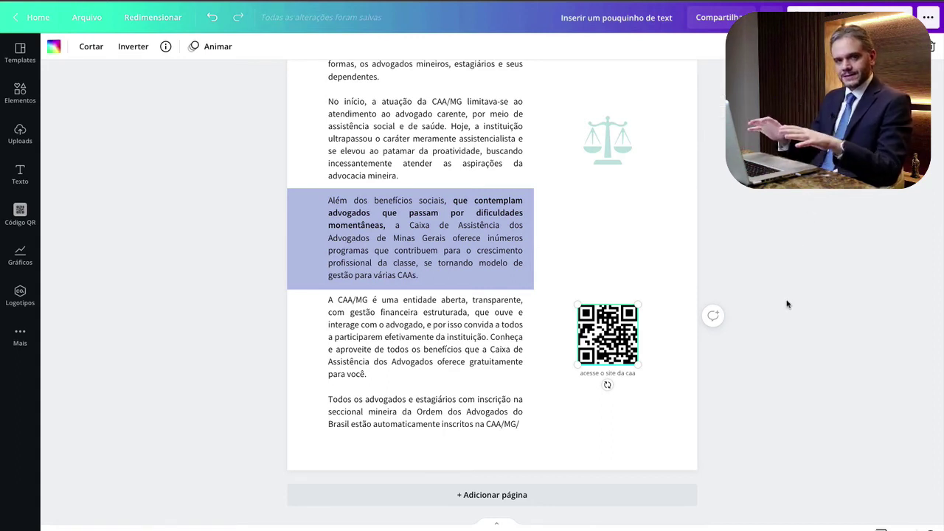
left_click(633, 258)
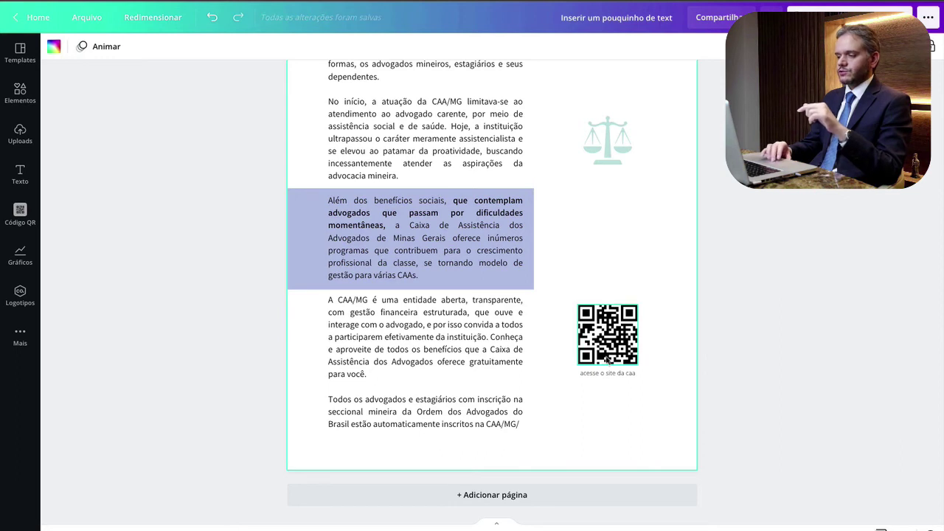
left_click(603, 340)
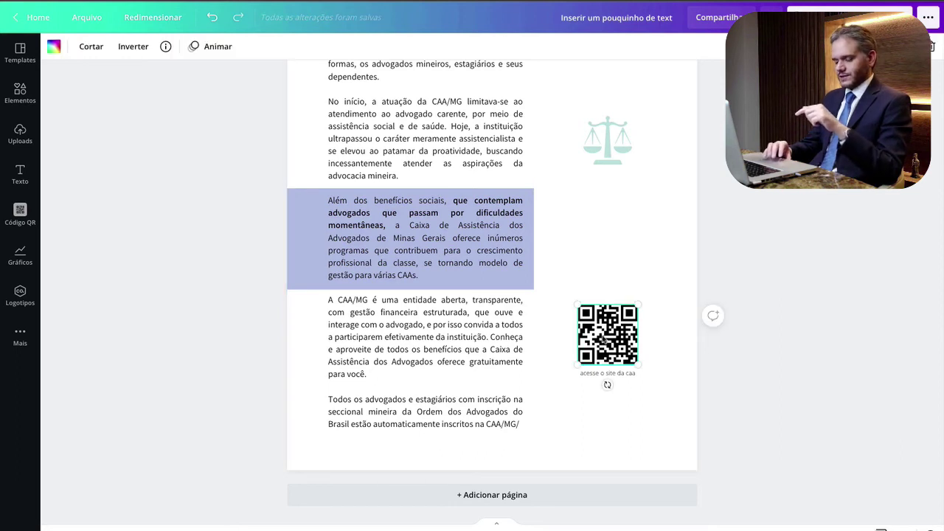
left_click(644, 239)
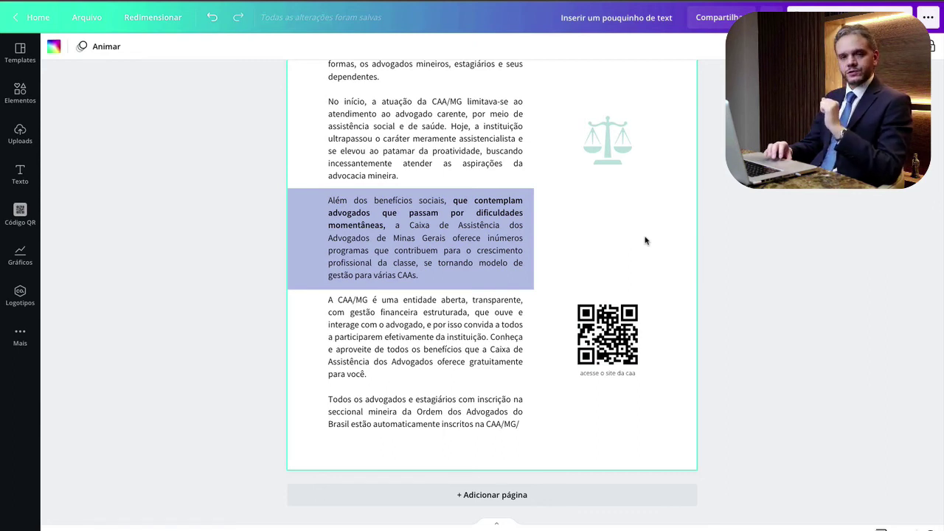
Attach the same copied website address as a hyperlink to the balance scales icon.
left_click(604, 144)
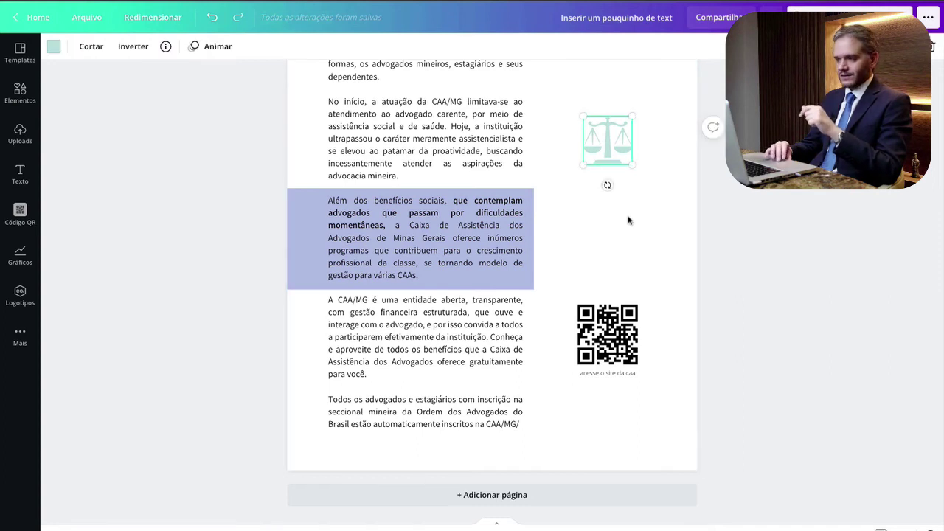
key("ctrl+k")
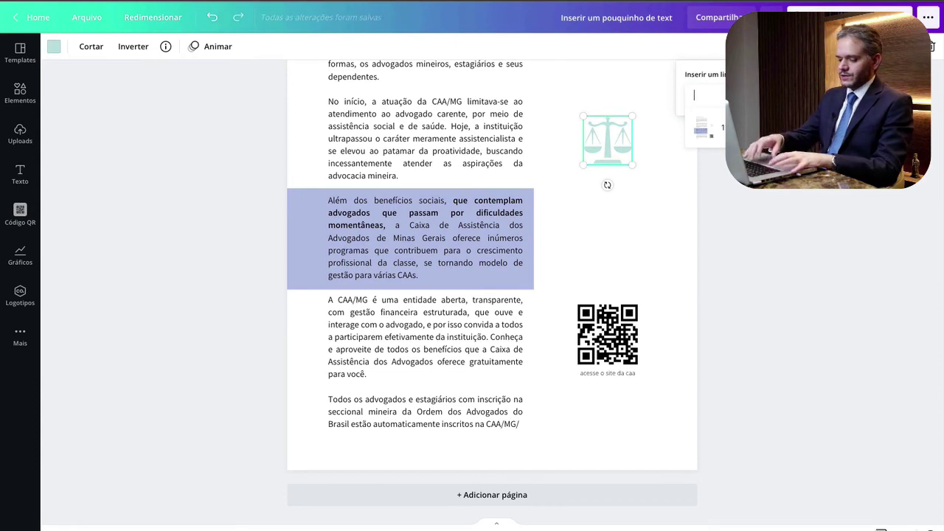
key("ctrl+v")
key("Return")
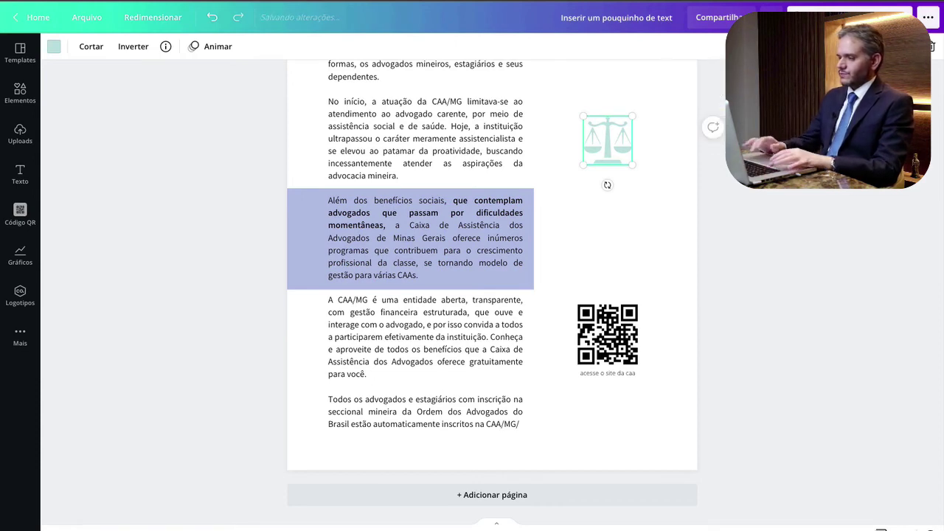
left_click(817, 291)
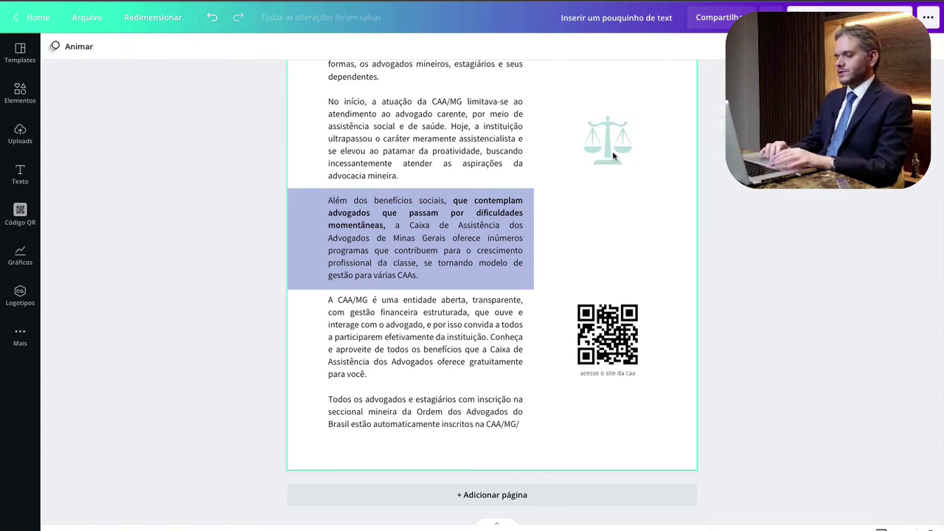